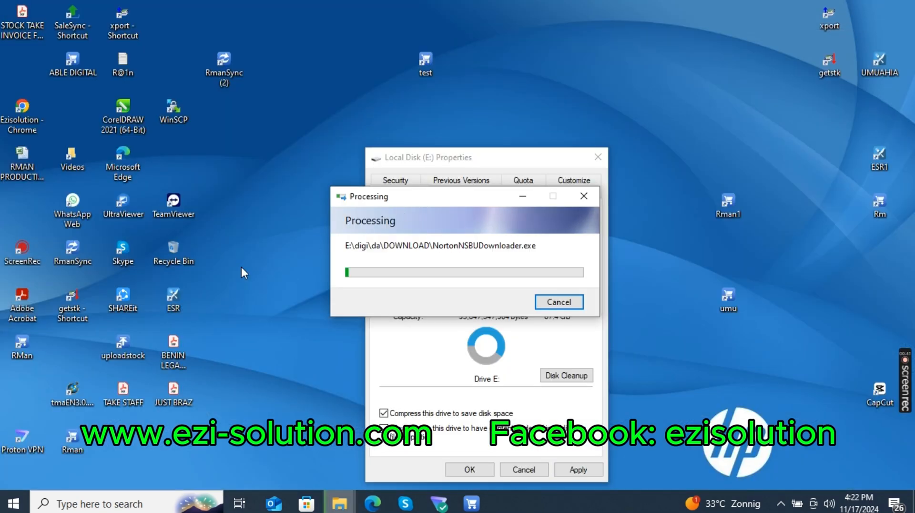
Open Google Chrome, go to google.com and search for "hamper".
{"action": "double_click", "coordinate": [16, 128]}
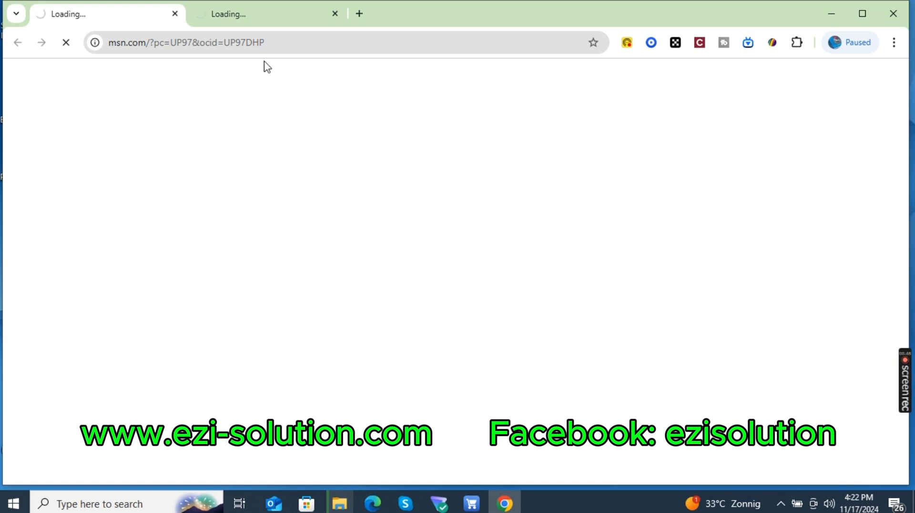
{"action": "left_click", "coordinate": [236, 43]}
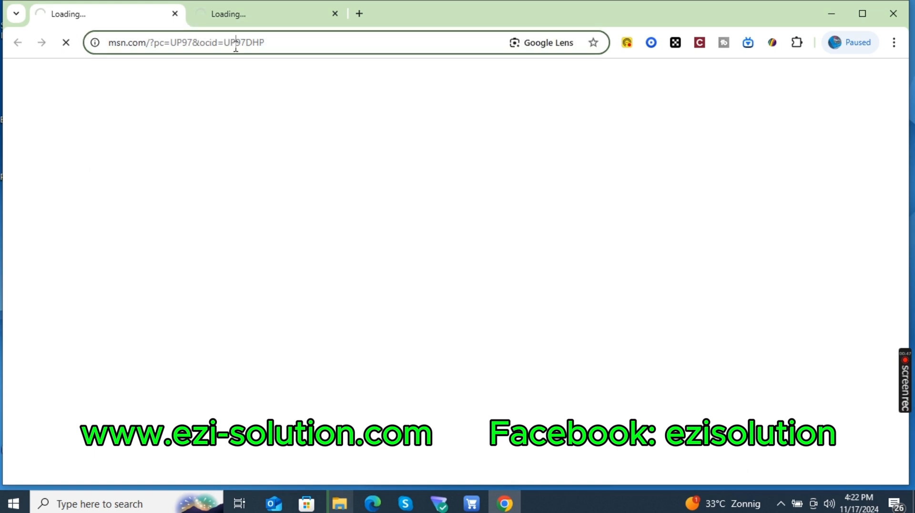
{"action": "type", "text": "google.com"}
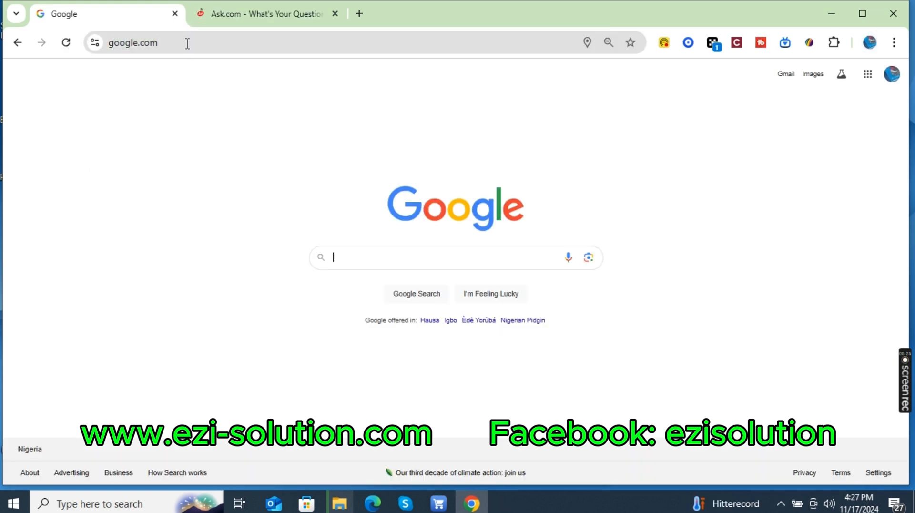
{"action": "type", "text": "ha"}
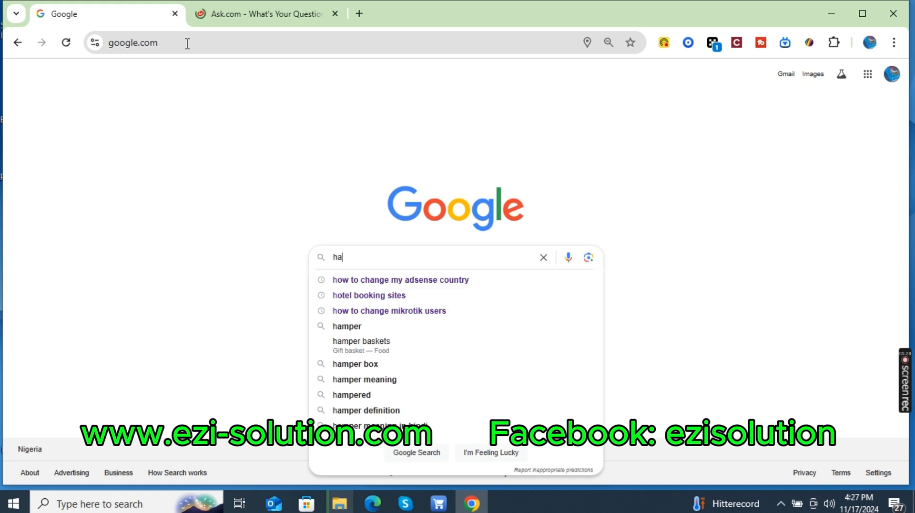
{"action": "type", "text": "mper"}
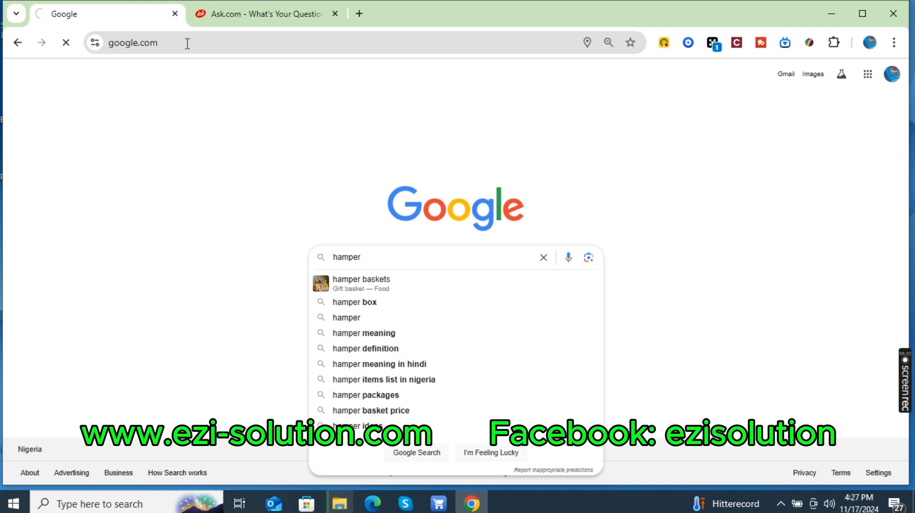
{"action": "key", "text": "Return"}
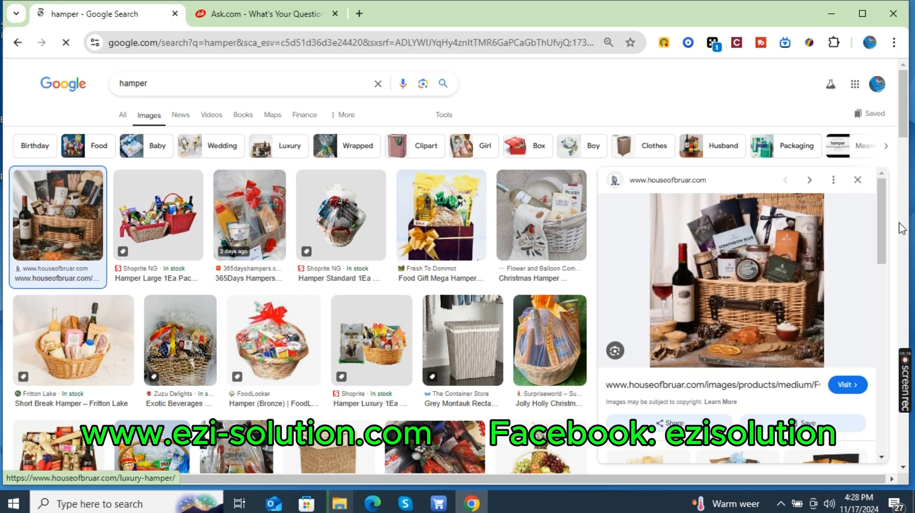
Preview the Luxury Christmas hamper from the hamper image results, view its Surpriseworld product page and close that page.
{"action": "left_click_drag", "start_coordinate": [903, 106], "coordinate": [905, 153]}
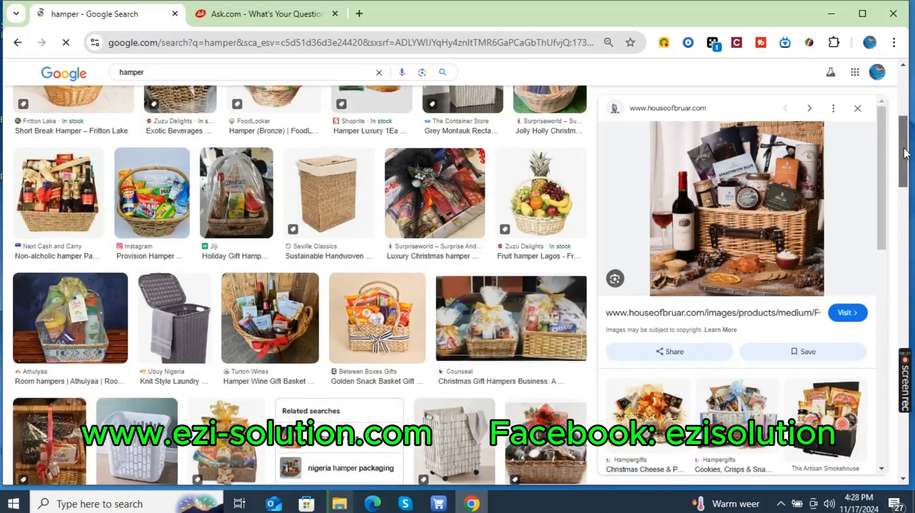
{"action": "left_click", "coordinate": [430, 195]}
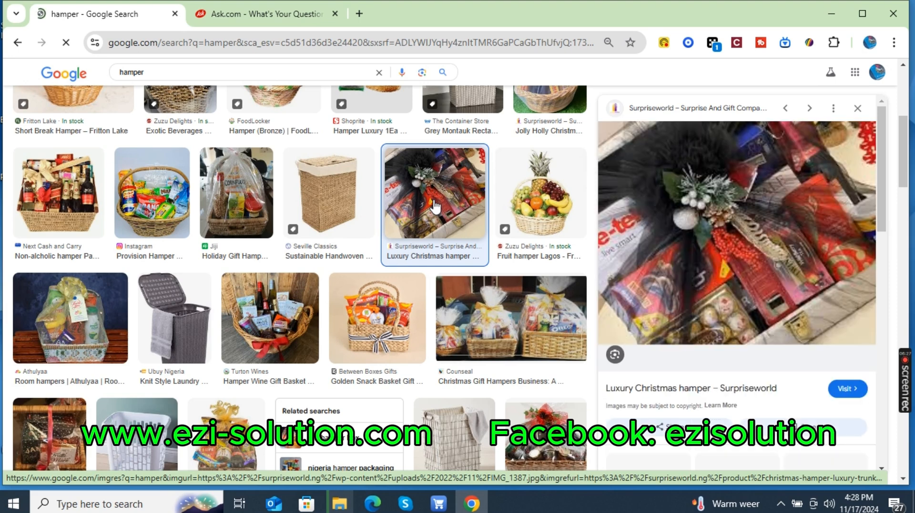
{"action": "left_click", "coordinate": [665, 262]}
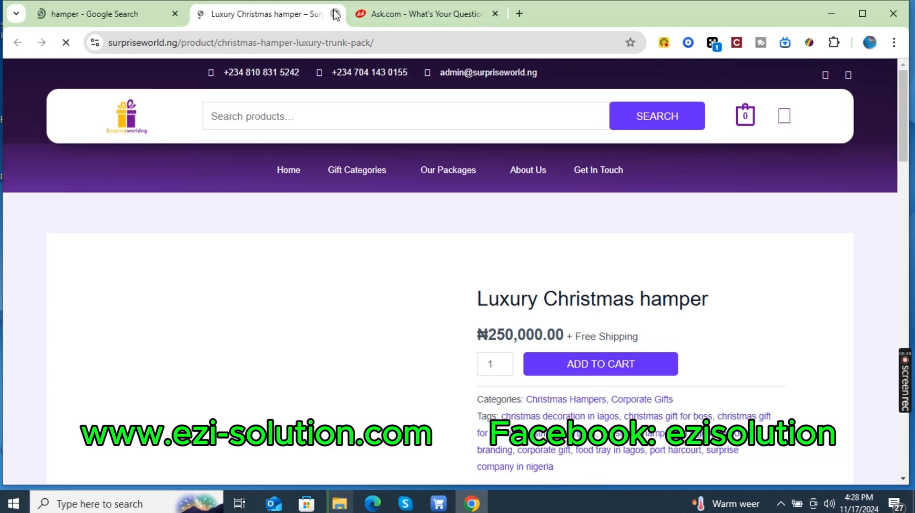
{"action": "left_click", "coordinate": [336, 14]}
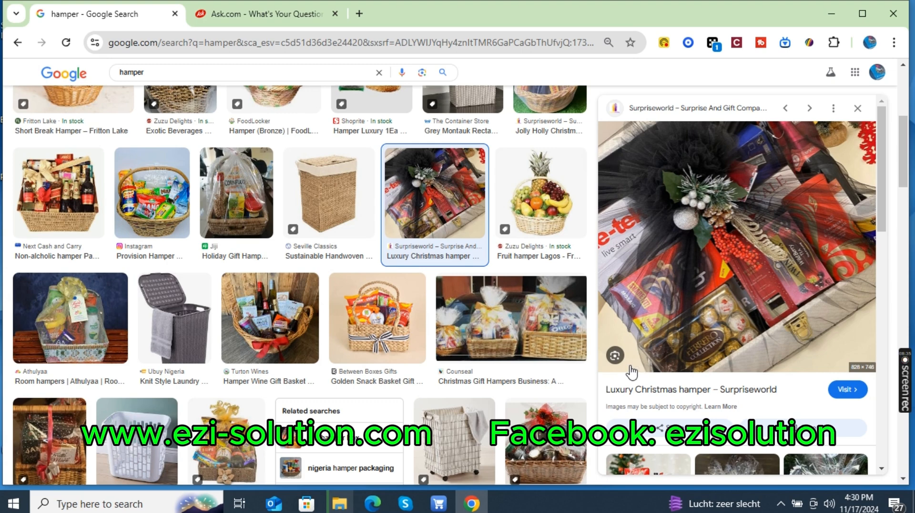
Switch to Retailman POS and open the stock group maintenance list.
{"action": "left_click", "coordinate": [438, 503]}
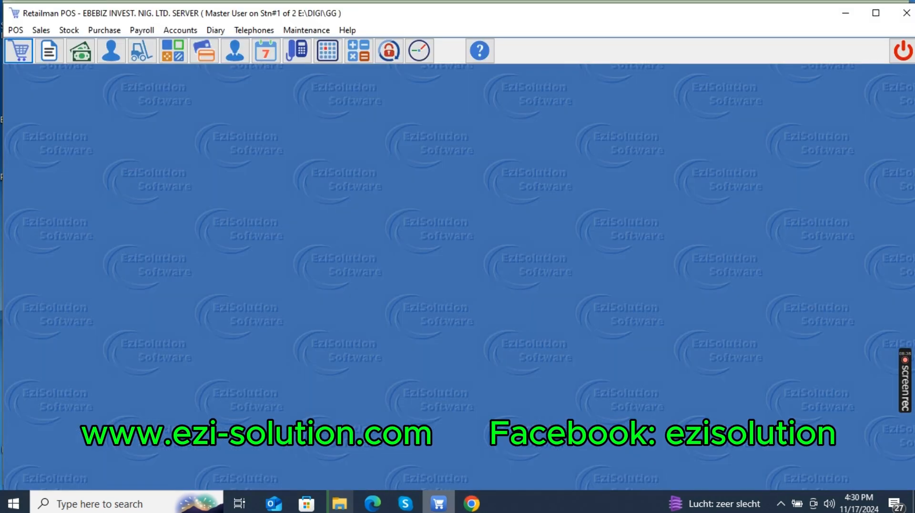
{"action": "left_click", "coordinate": [481, 508]}
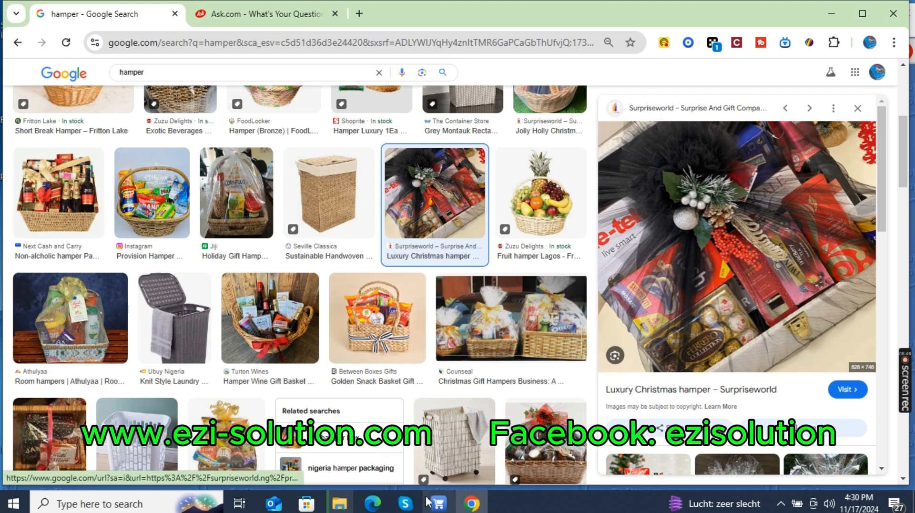
{"action": "left_click", "coordinate": [439, 506]}
{"action": "left_click", "coordinate": [68, 31]}
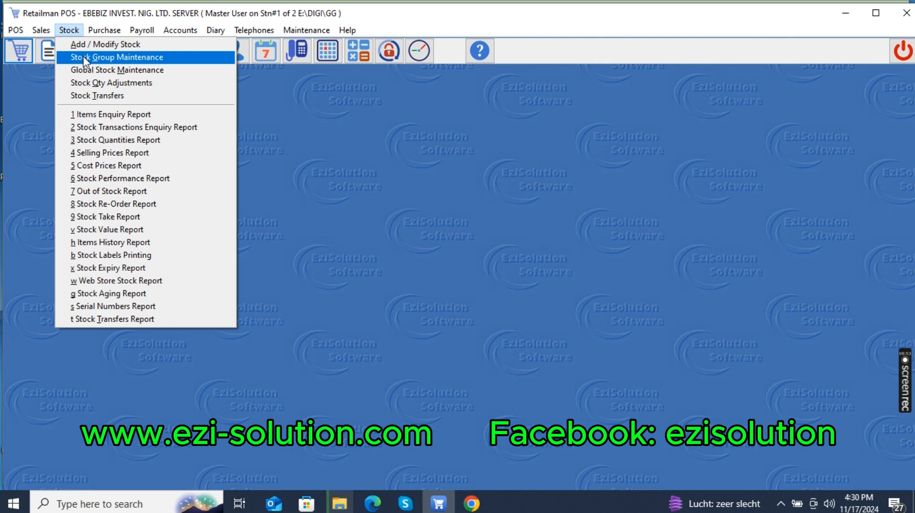
{"action": "left_click", "coordinate": [83, 57]}
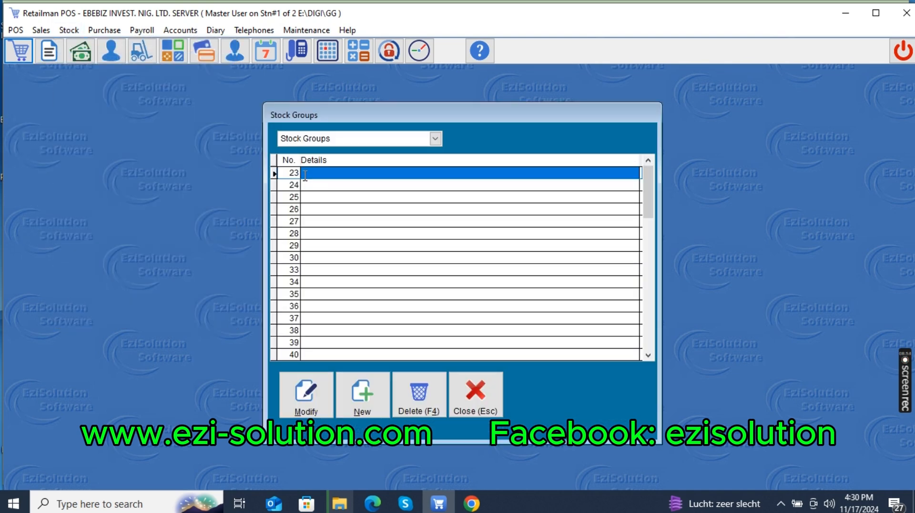
Name the blank stock group no. 23 HAMPER, save it and close the stock groups list.
{"action": "left_click", "coordinate": [304, 175]}
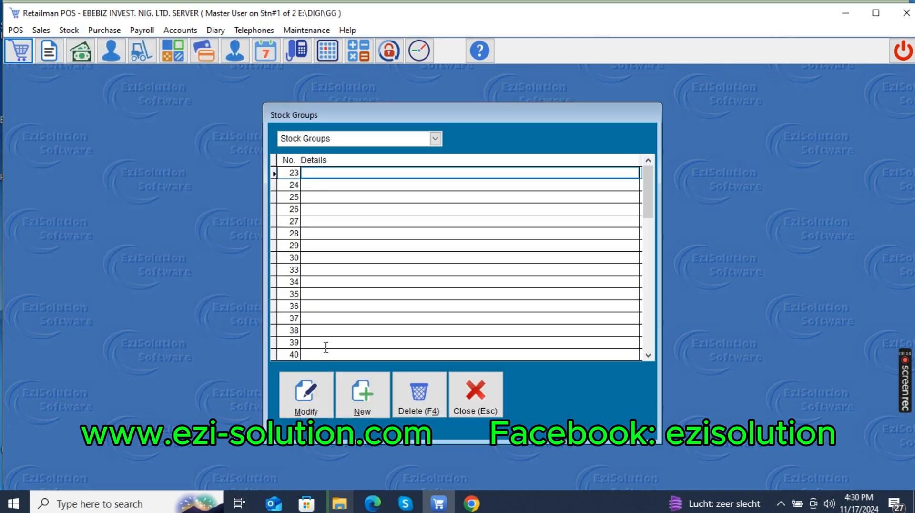
{"action": "left_click", "coordinate": [307, 406]}
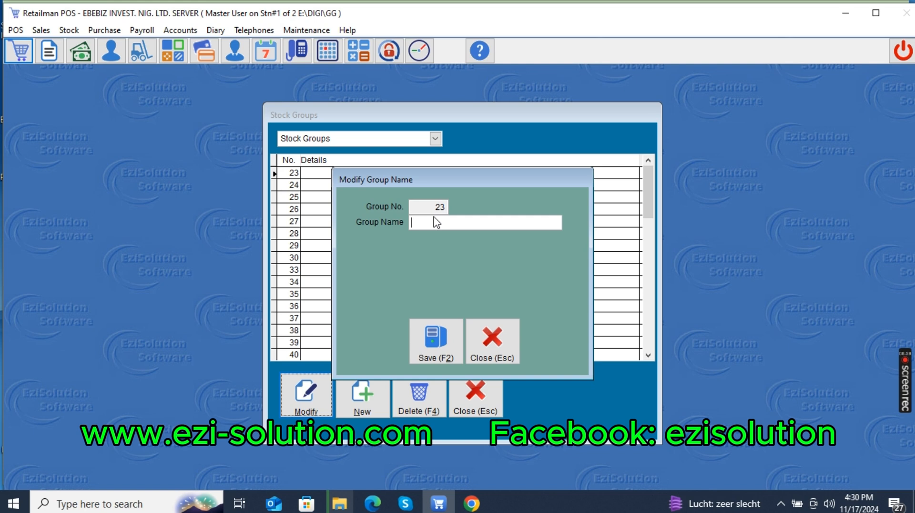
{"action": "type", "text": "HAMPER"}
{"action": "key", "text": "Return"}
{"action": "left_click", "coordinate": [446, 333]}
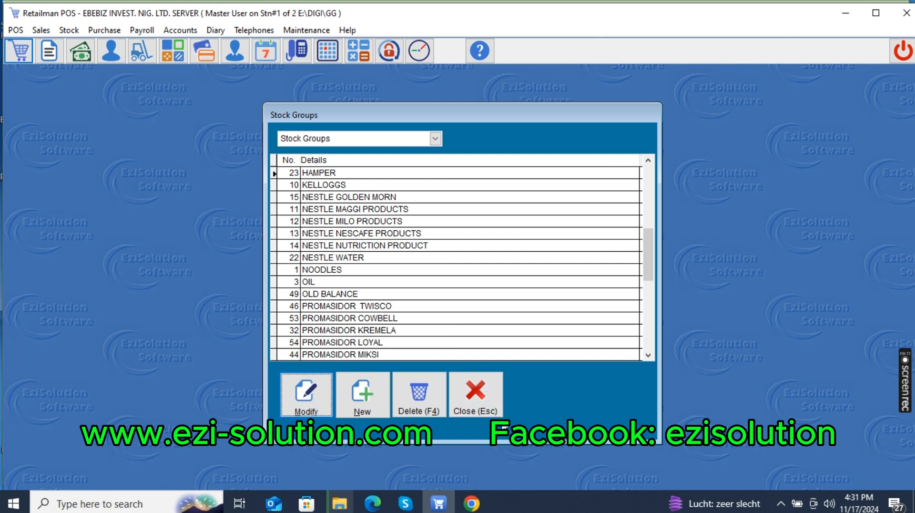
{"action": "left_click", "coordinate": [493, 408]}
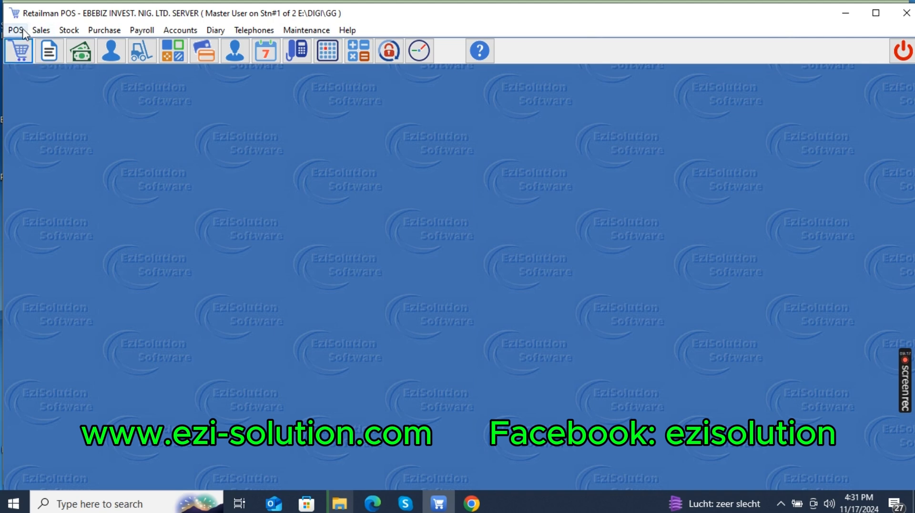
Open the stock file and start a new stock card with the part number HAMP 50000.
{"action": "left_click", "coordinate": [68, 31]}
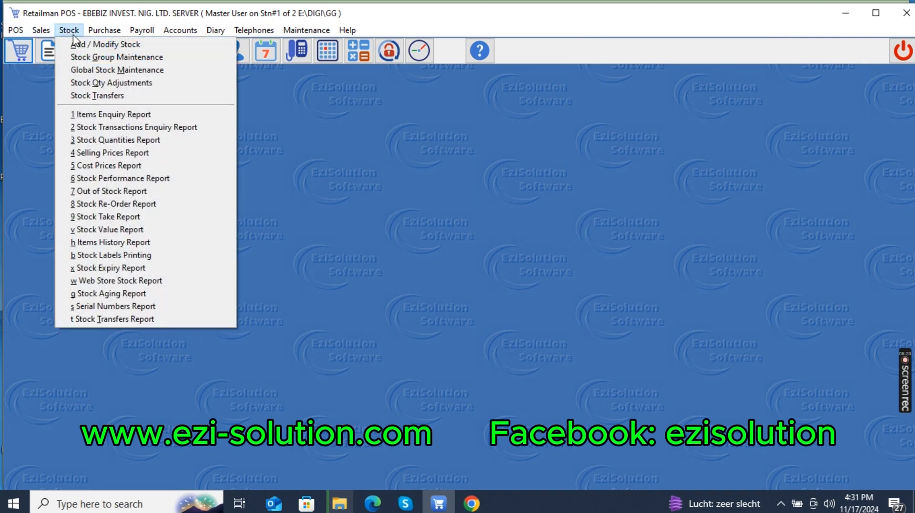
{"action": "left_click", "coordinate": [77, 44]}
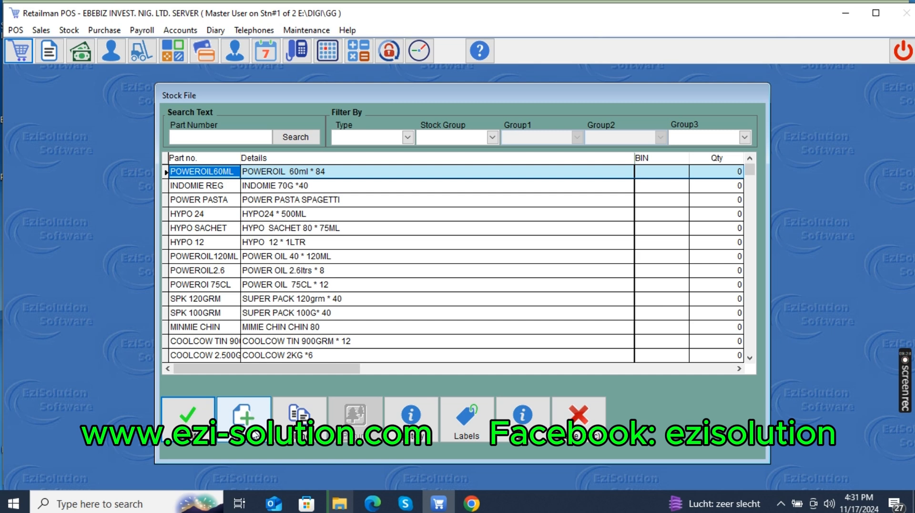
{"action": "left_click", "coordinate": [256, 434]}
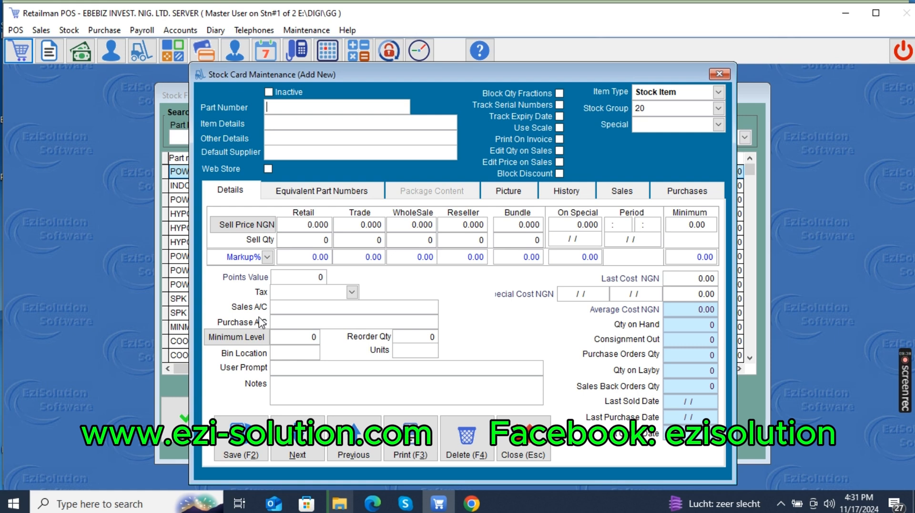
{"action": "type", "text": "HAMPER"}
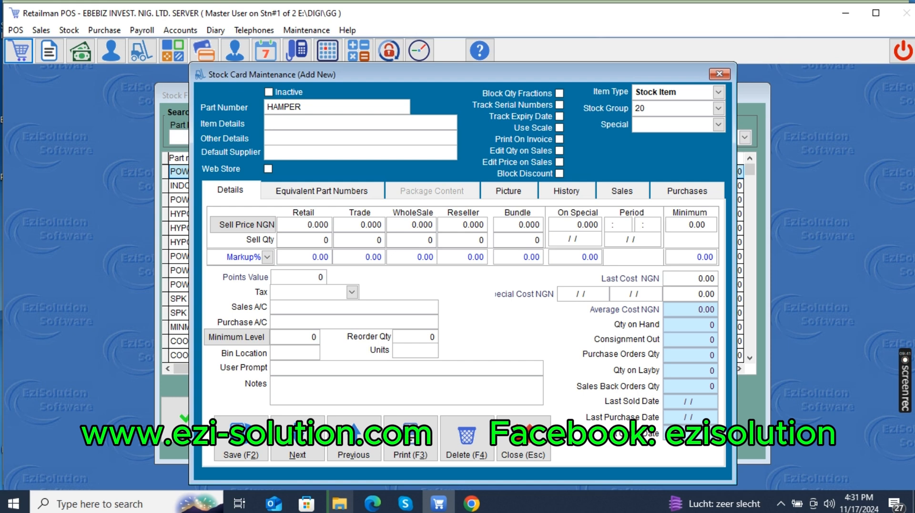
{"action": "key", "text": "BackSpace"}
{"action": "key", "text": "BackSpace"}
{"action": "type", "text": "50000"}
{"action": "key", "text": "Tab"}
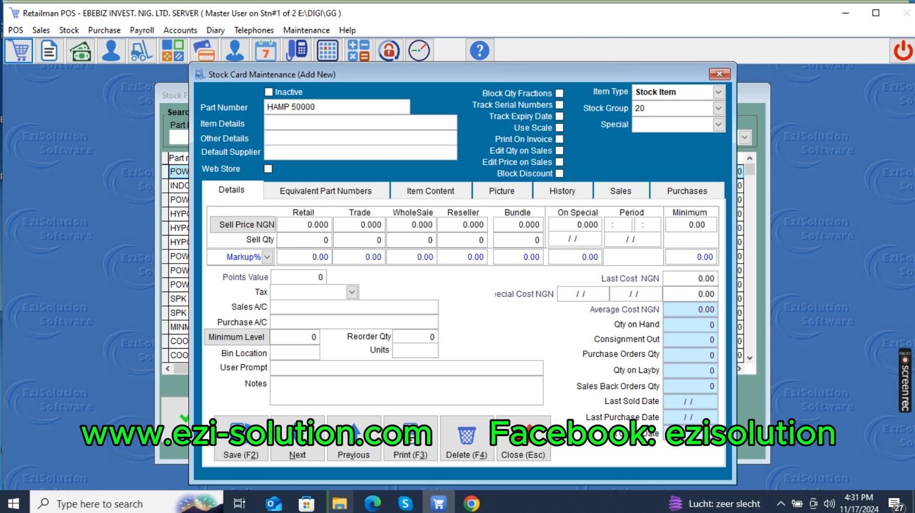
Enter HAMPER 50,000 as the item details and set the retail sell price to 50000.
{"action": "type", "text": "HAMPER 50"}
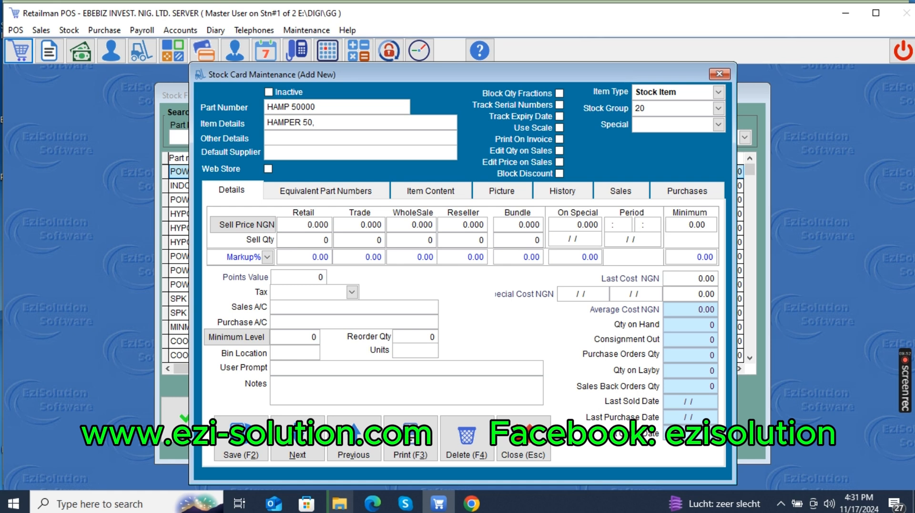
{"action": "type", "text": ",000"}
{"action": "left_click_drag", "start_coordinate": [291, 225], "coordinate": [330, 227]}
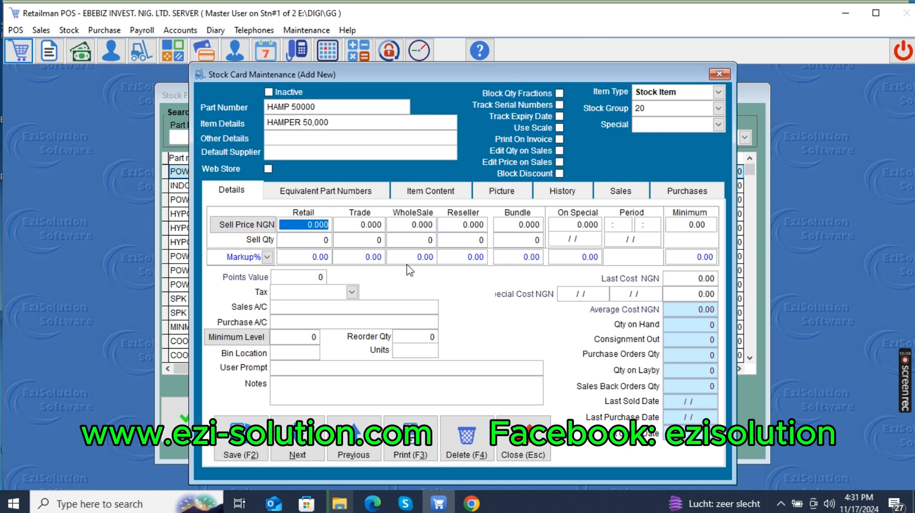
{"action": "type", "text": "50000"}
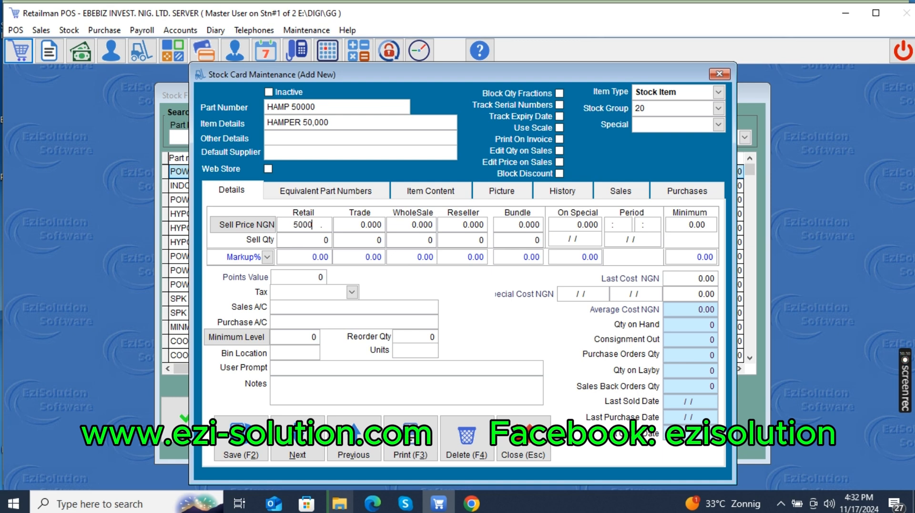
{"action": "key", "text": "Tab"}
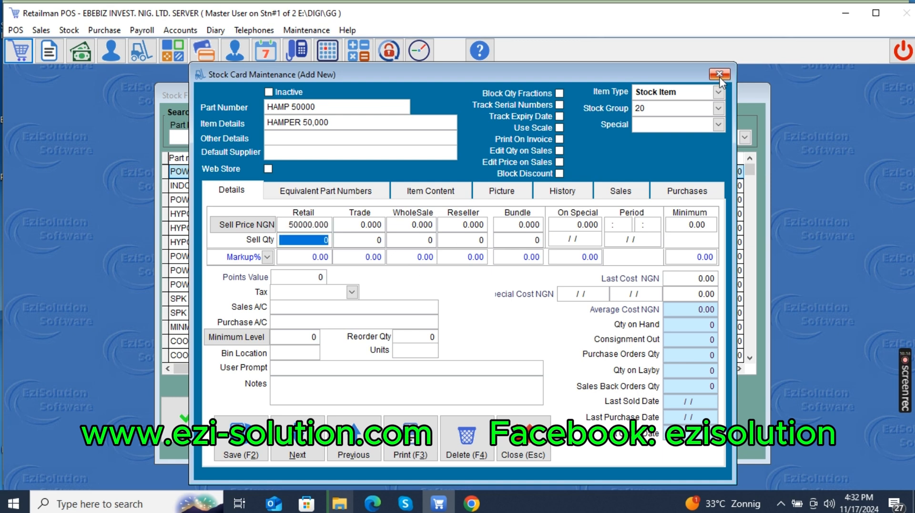
Set the new stock card's item type to Kit and assign it to the HAMPER stock group.
{"action": "left_click", "coordinate": [645, 90]}
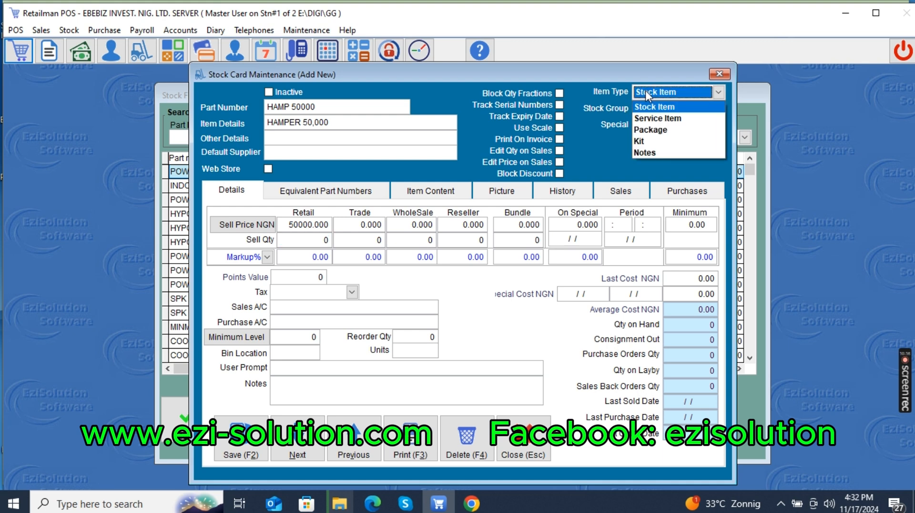
{"action": "left_click", "coordinate": [639, 141]}
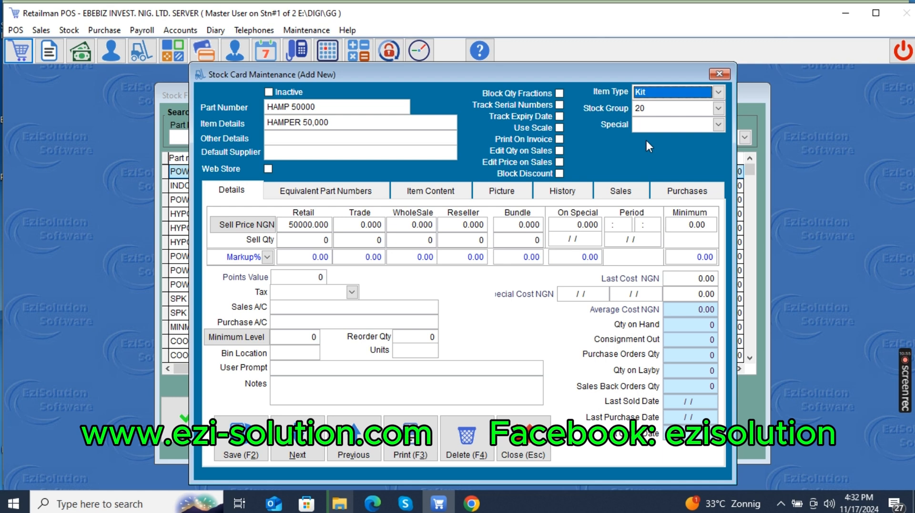
{"action": "key", "text": "Tab"}
{"action": "key", "text": "Tab"}
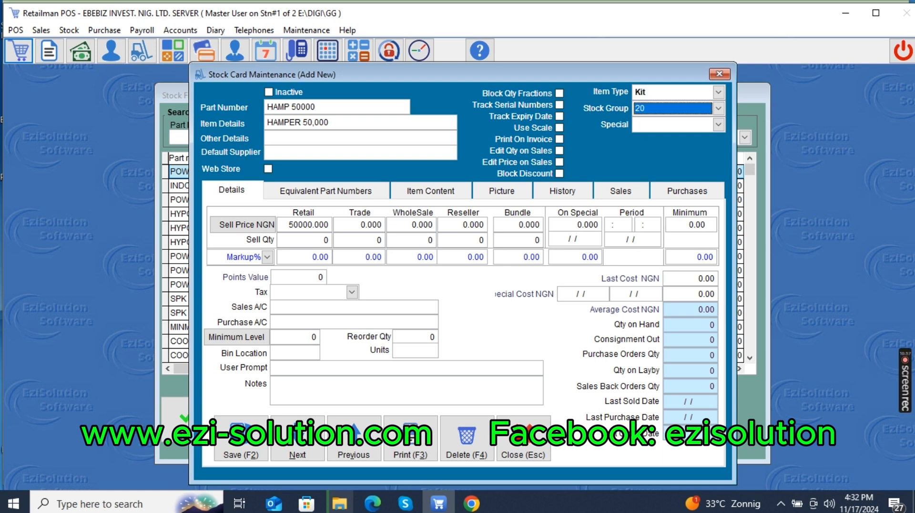
{"action": "left_click", "coordinate": [717, 110]}
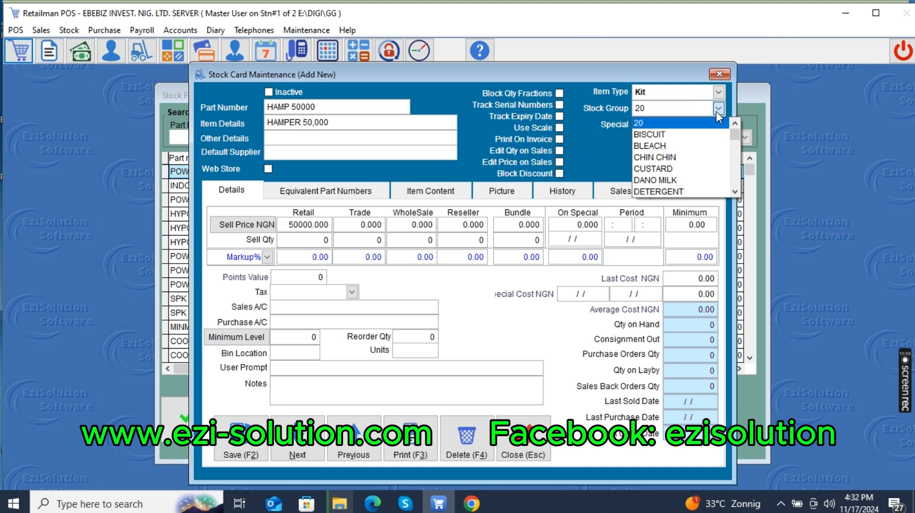
{"action": "key", "text": "h"}
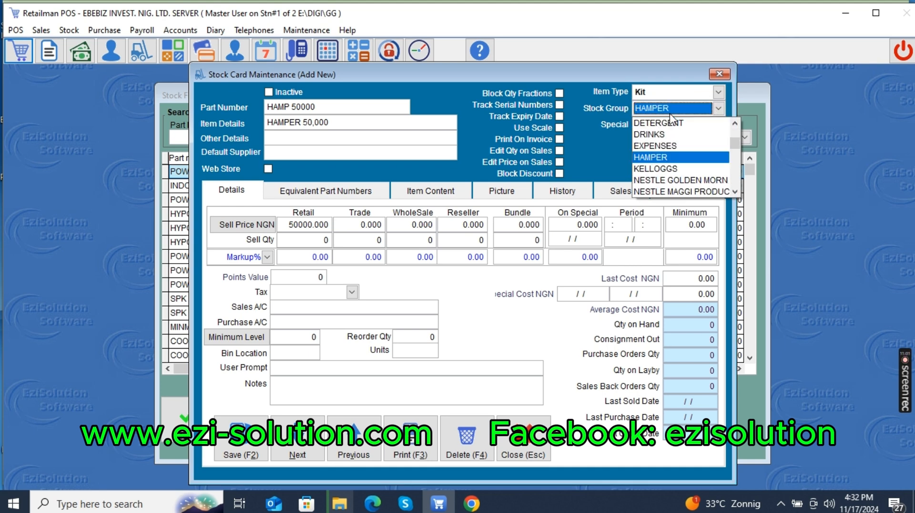
{"action": "key", "text": "Return"}
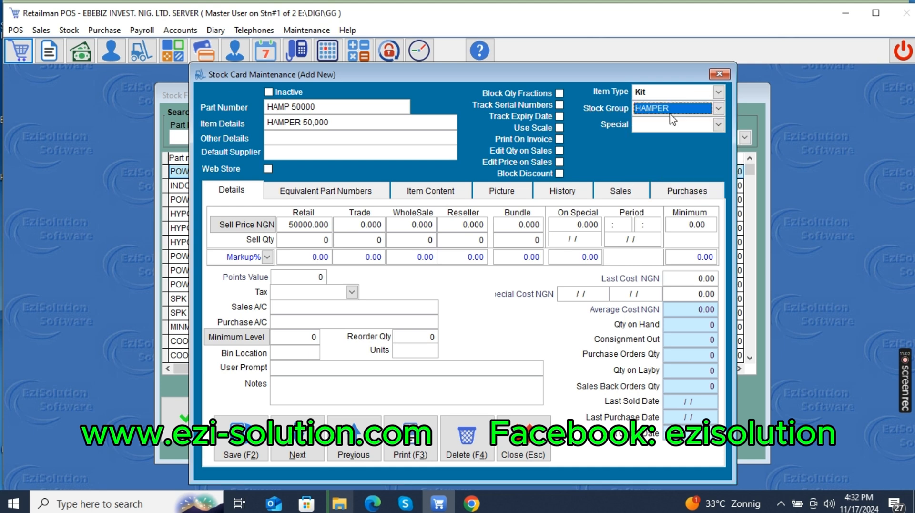
{"action": "key", "text": "Tab"}
{"action": "key", "text": "Tab"}
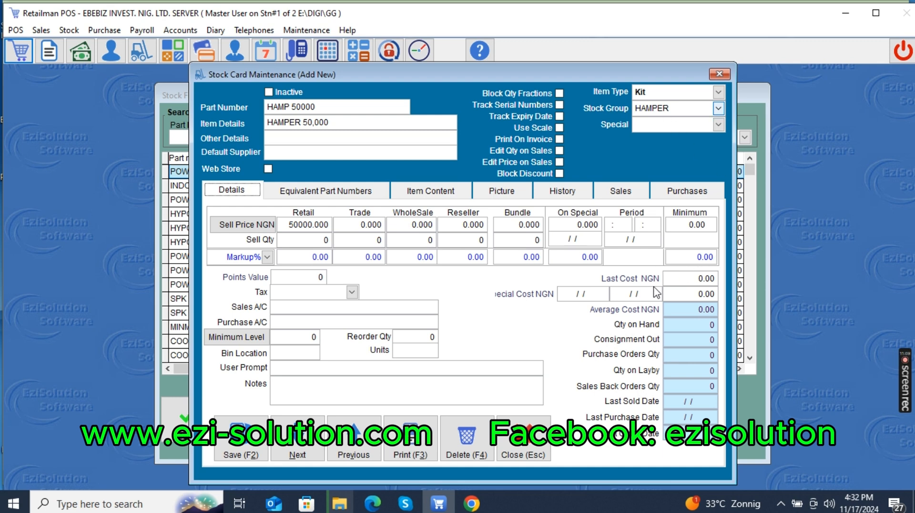
{"action": "left_click", "coordinate": [676, 259]}
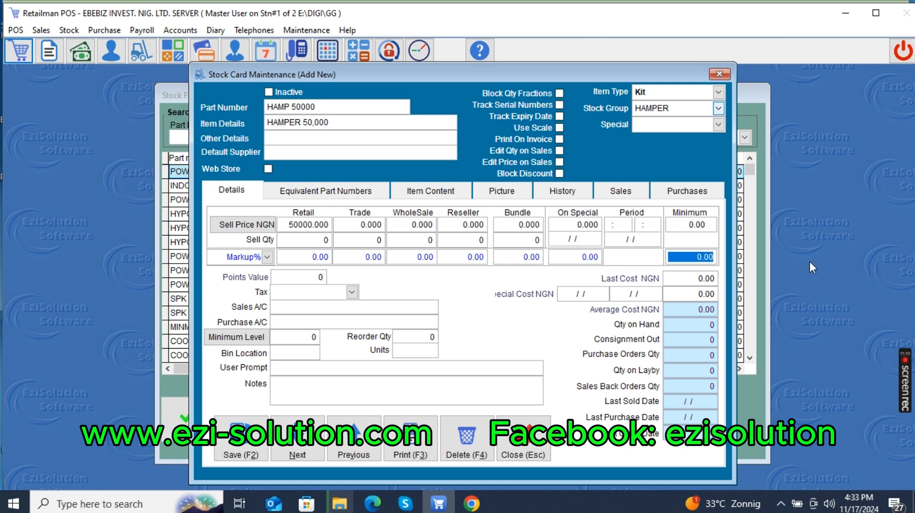
{"action": "left_click", "coordinate": [680, 279]}
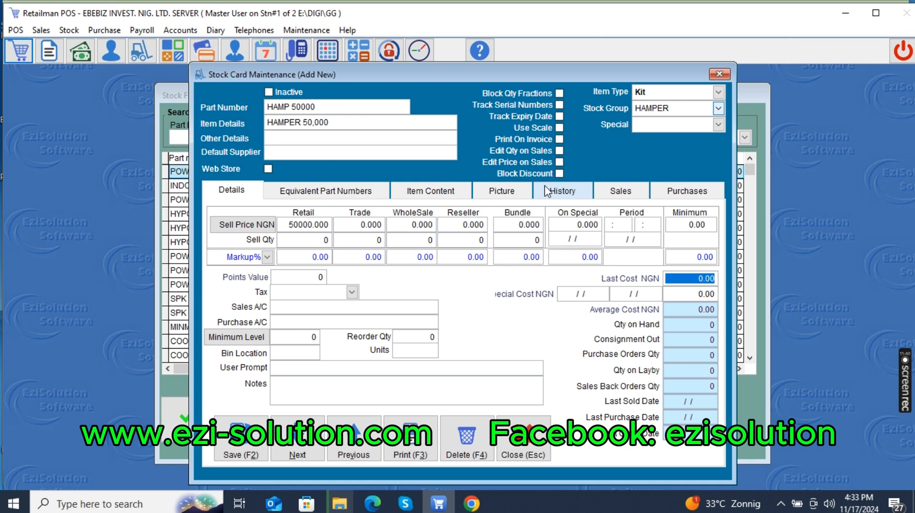
{"action": "left_click", "coordinate": [559, 162]}
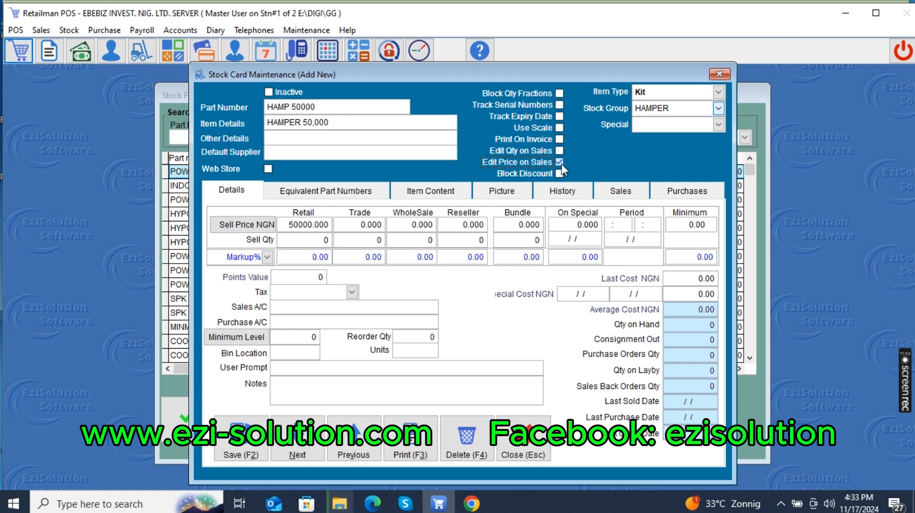
{"action": "left_click", "coordinate": [559, 163]}
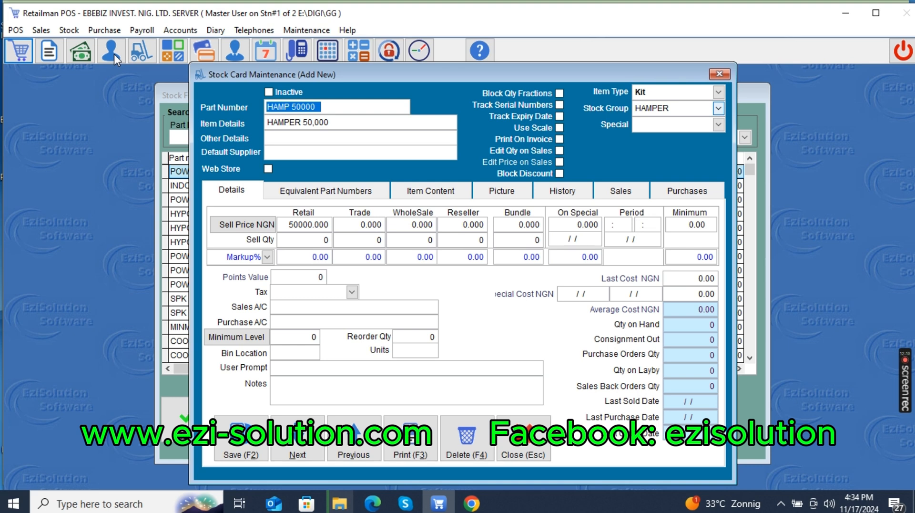
{"action": "left_click", "coordinate": [289, 224]}
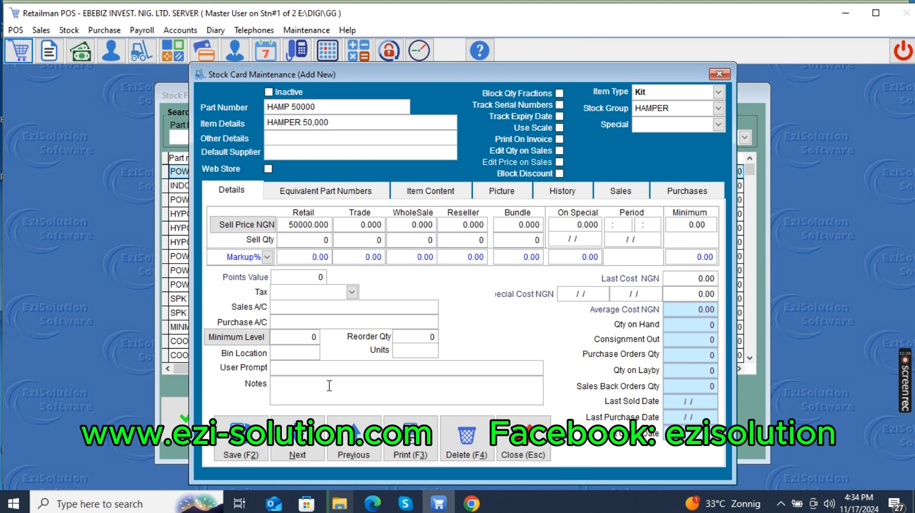
Open the kit's item content and add AMORE as the first component with a quantity of 2.
{"action": "left_click", "coordinate": [447, 197]}
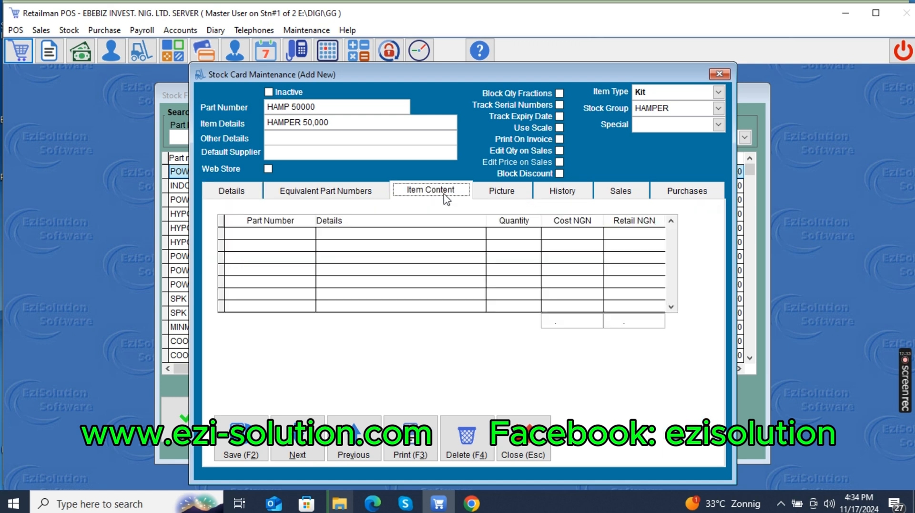
{"action": "left_click", "coordinate": [243, 234]}
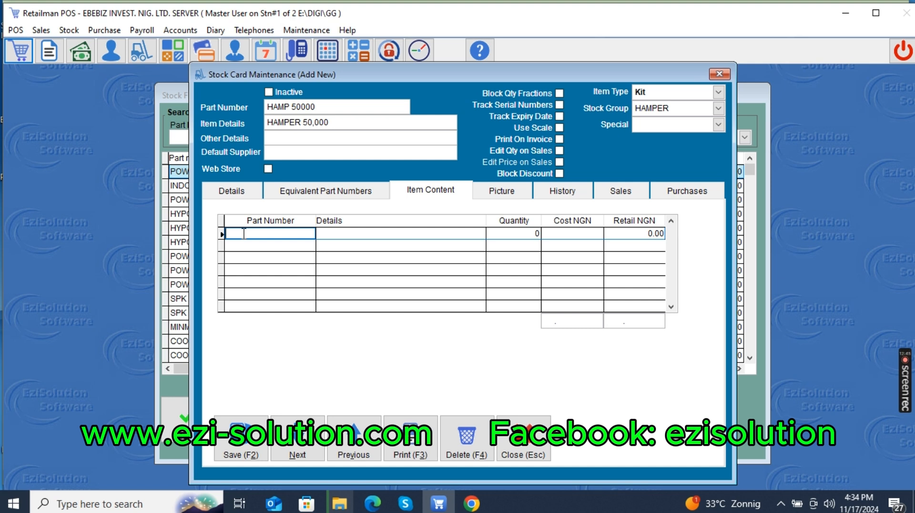
{"action": "type", "text": "AMORE"}
{"action": "key", "text": "Return"}
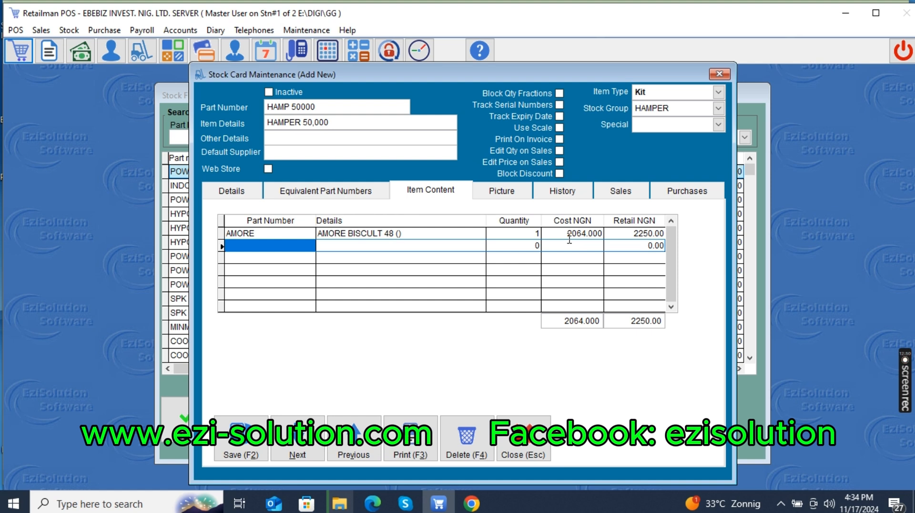
{"action": "left_click", "coordinate": [521, 233]}
{"action": "type", "text": "2"}
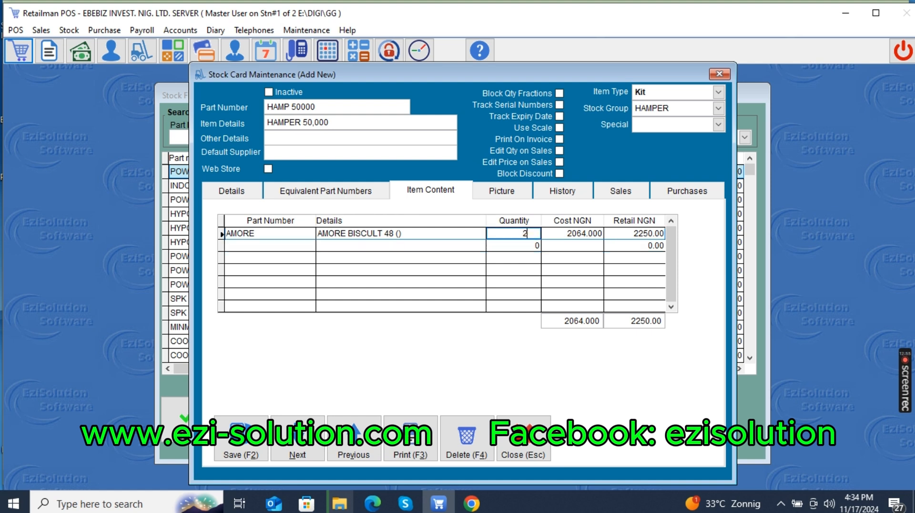
{"action": "key", "text": "Return"}
{"action": "key", "text": "Return"}
{"action": "key", "text": "Return"}
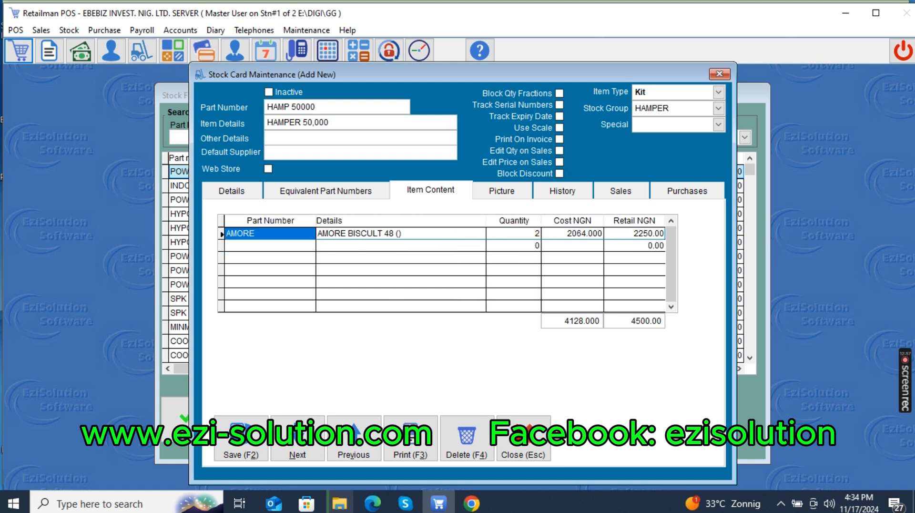
Add BABY & ME soap from the stock list as the second kit component.
{"action": "left_click", "coordinate": [250, 254]}
{"action": "type", "text": "a"}
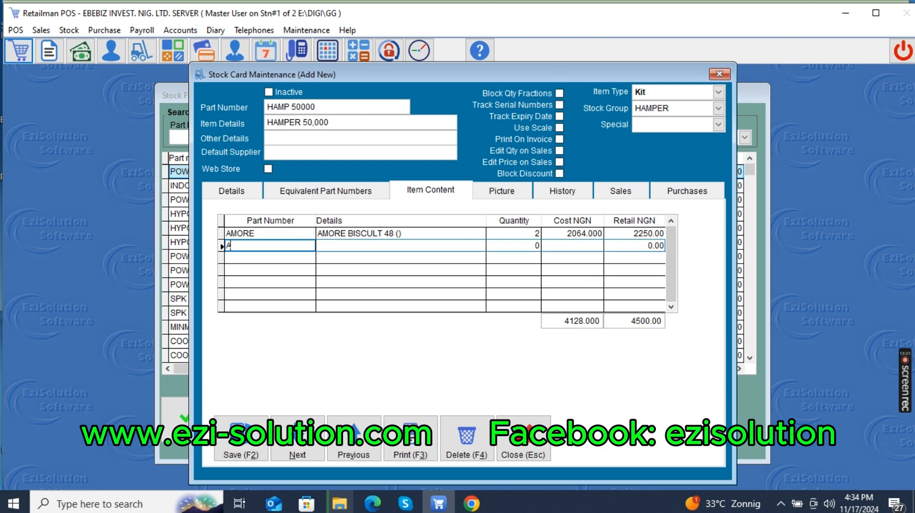
{"action": "key", "text": "Return"}
{"action": "key", "text": "Down"}
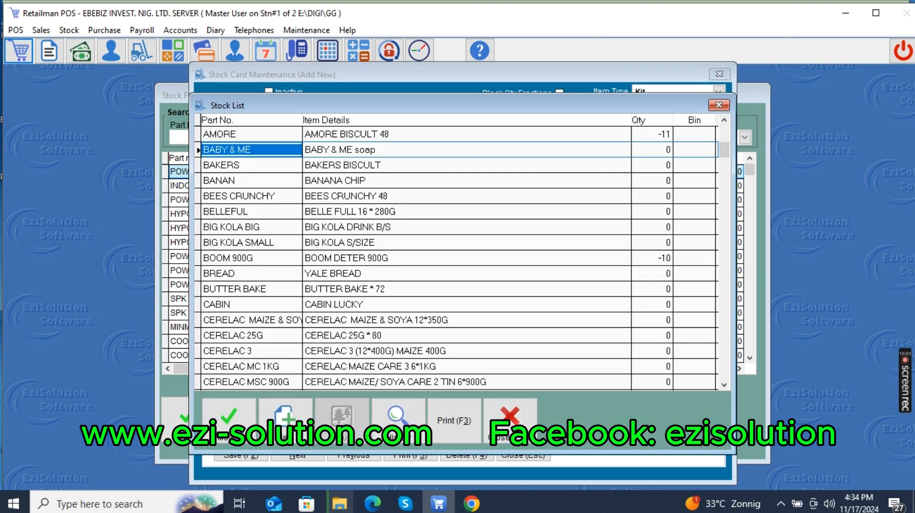
{"action": "key", "text": "Return"}
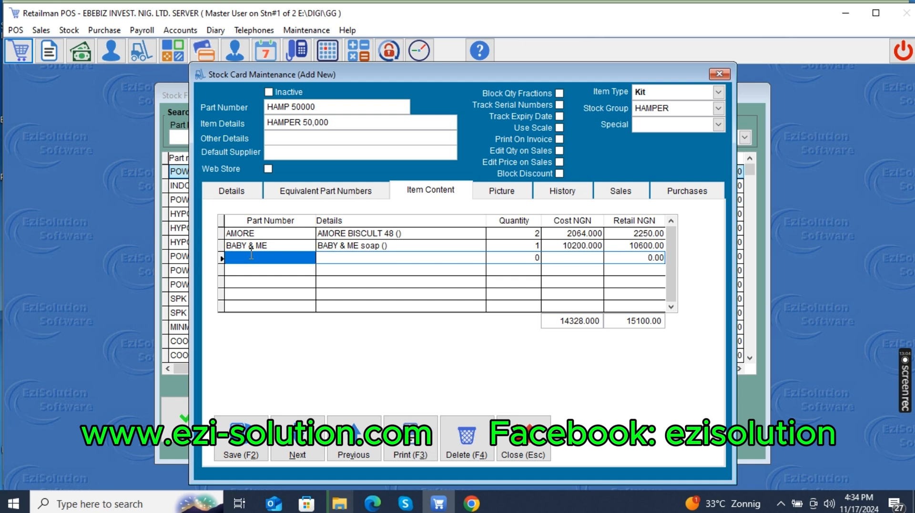
{"action": "left_click", "coordinate": [521, 246]}
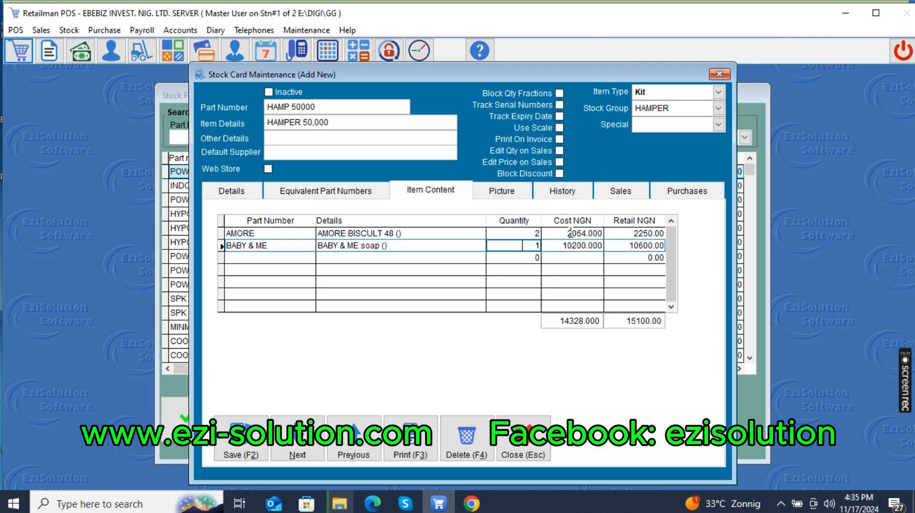
Add GOLDEN MORN 400 from the stock list as the third kit component.
{"action": "left_click", "coordinate": [251, 257]}
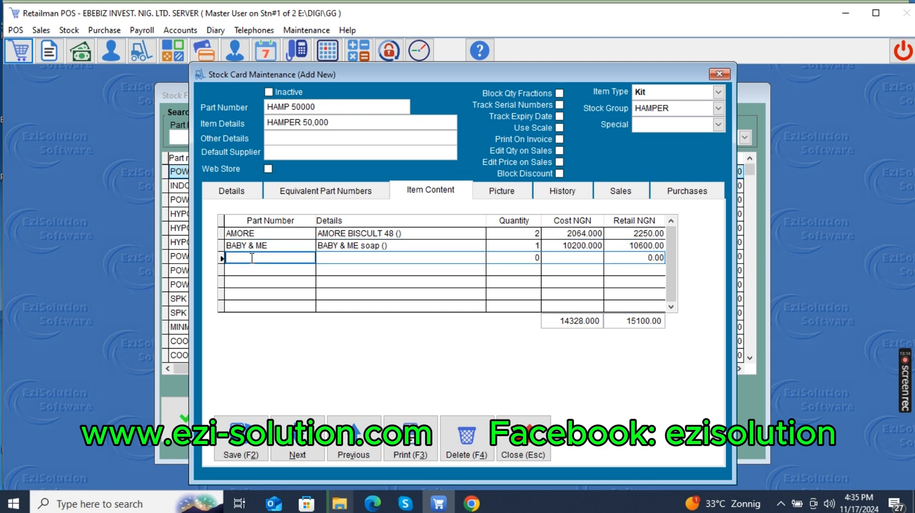
{"action": "type", "text": "G"}
{"action": "key", "text": "Return"}
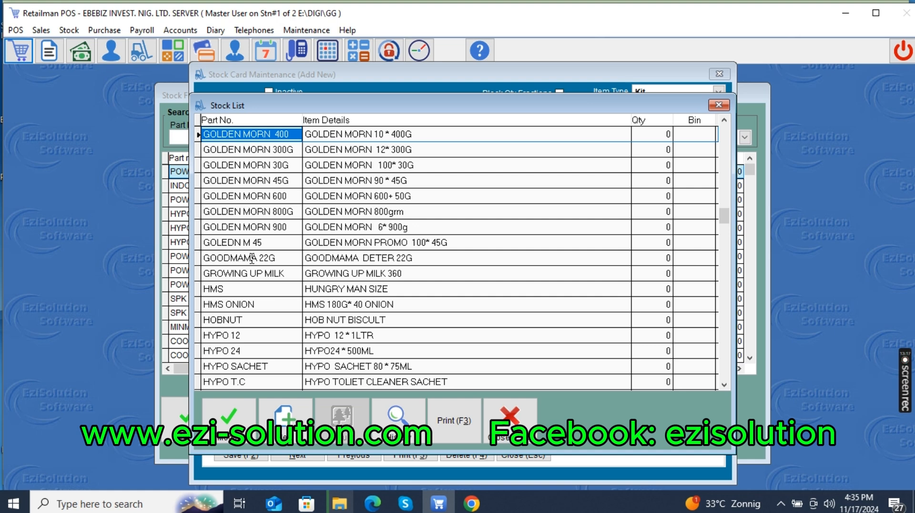
{"action": "key", "text": "Return"}
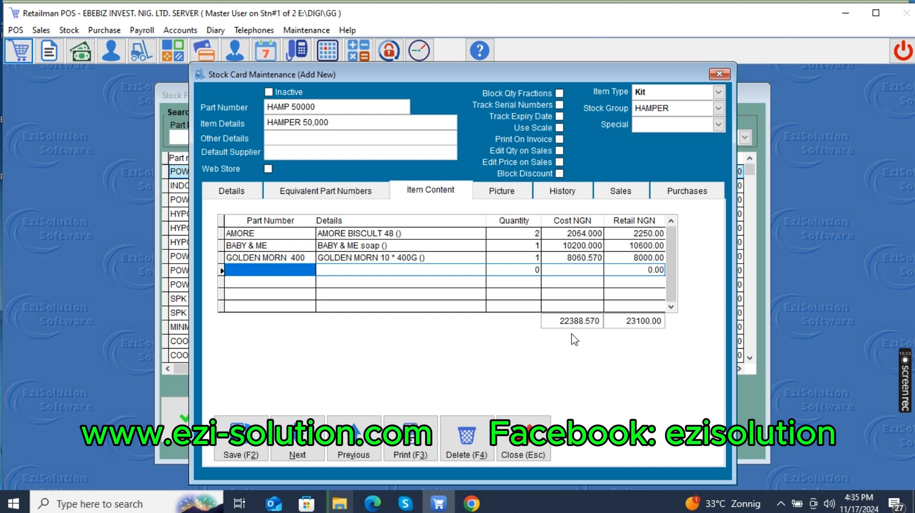
Add DIG GOLD from the stock list as the fourth kit component.
{"action": "type", "text": "DH"}
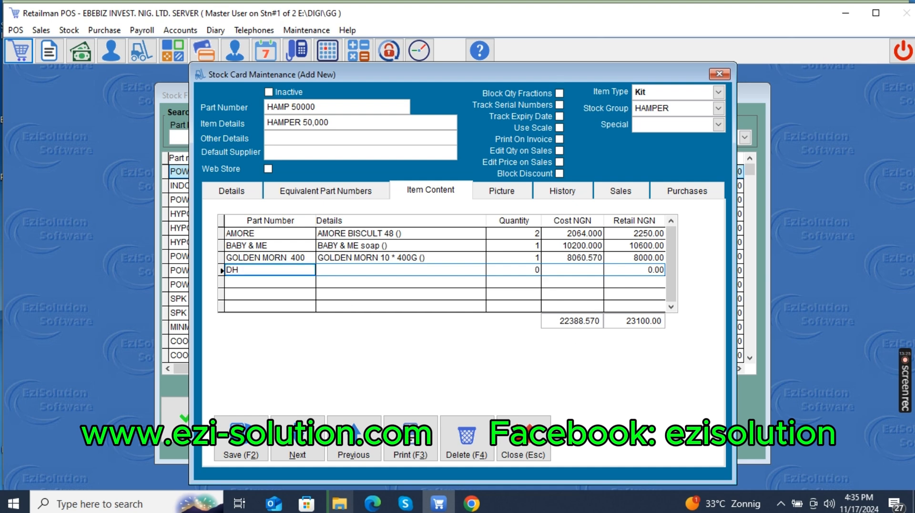
{"action": "key", "text": "Return"}
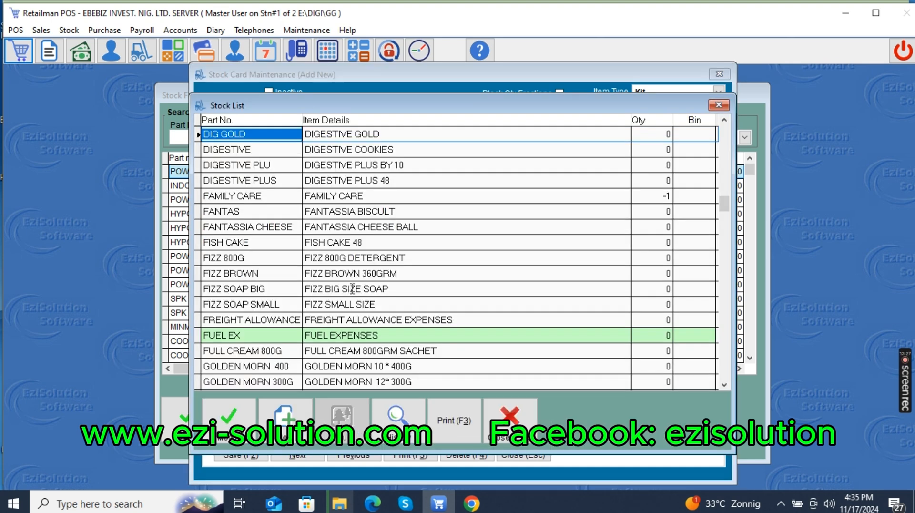
{"action": "key", "text": "Return"}
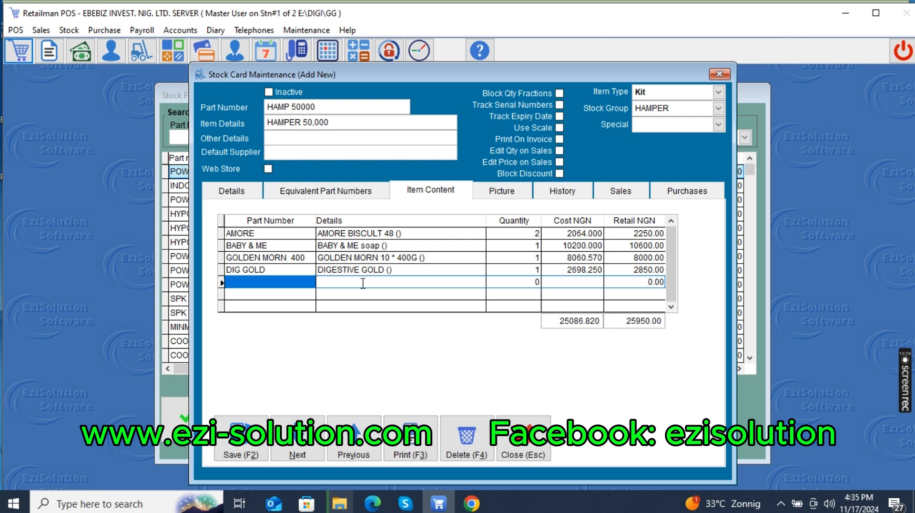
Replace the DIG GOLD component with HMS (HUNGRY MAN SIZE) from the stock list.
{"action": "key", "text": "Up"}
{"action": "type", "text": "0"}
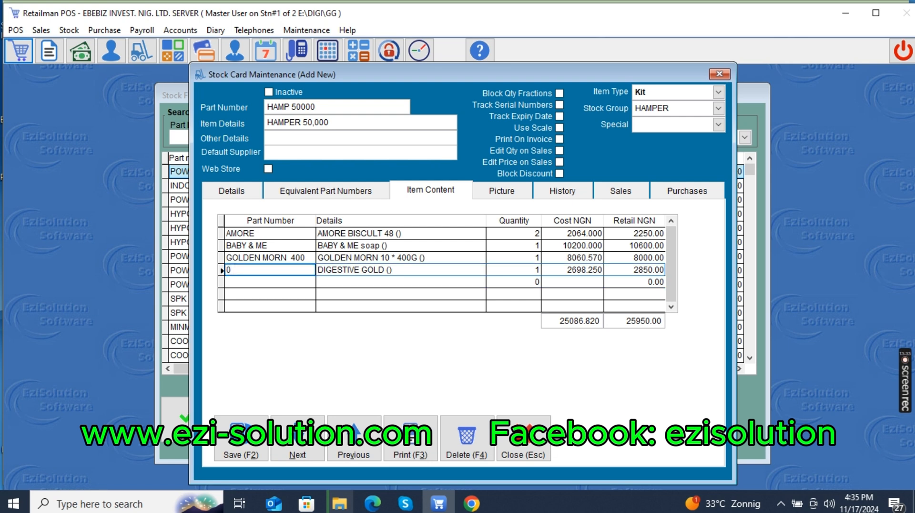
{"action": "key", "text": "Return"}
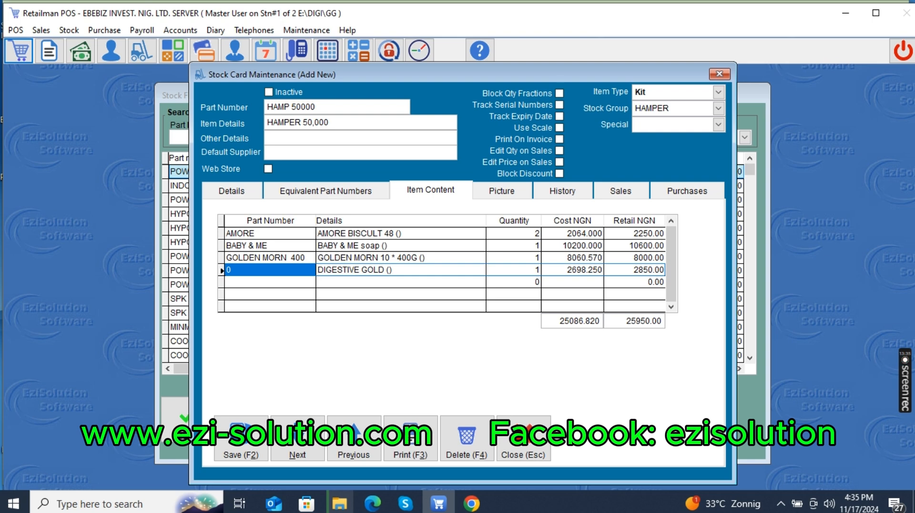
{"action": "key", "text": "Return"}
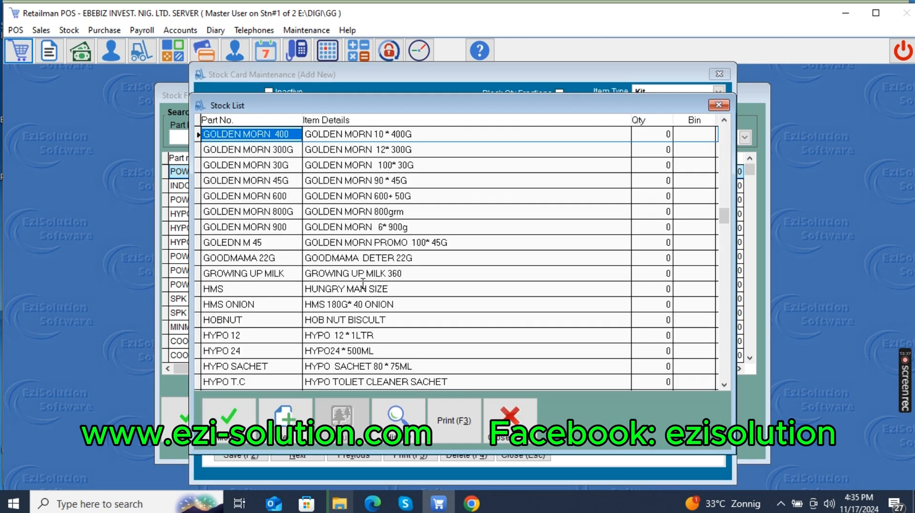
{"action": "left_click", "coordinate": [363, 286]}
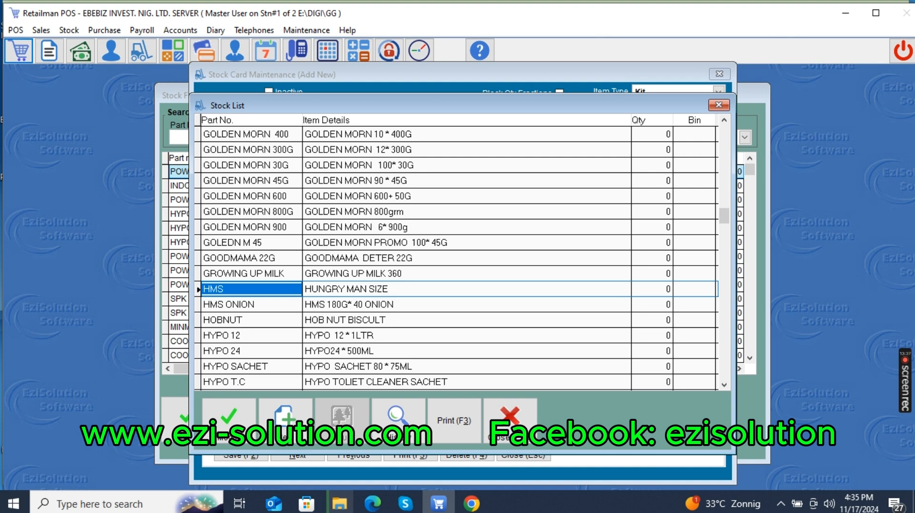
{"action": "double_click", "coordinate": [363, 283]}
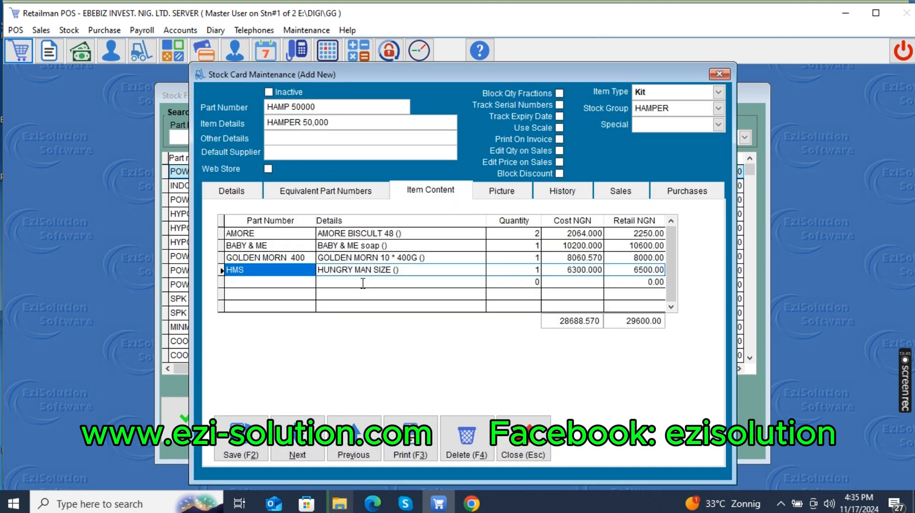
Add a second GOLDEN MORN 400 line below HMS in the kit's contents.
{"action": "key", "text": "Down"}
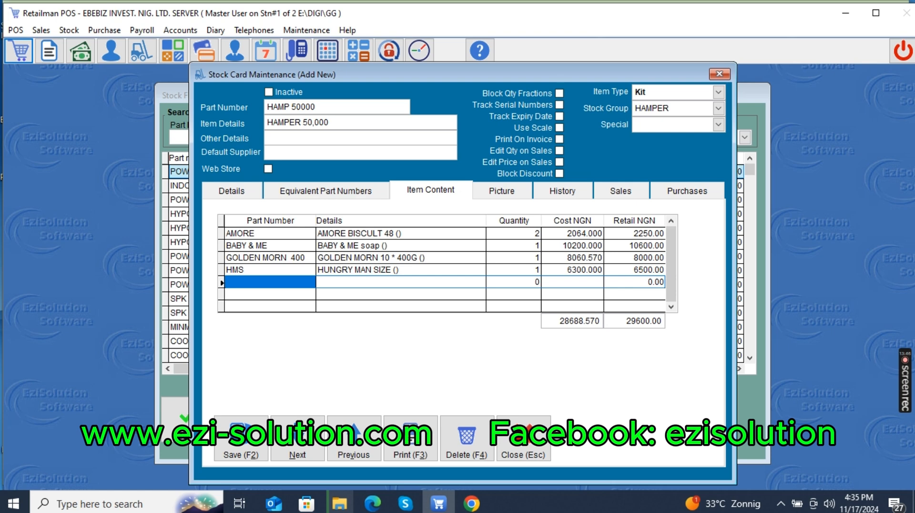
{"action": "type", "text": "G"}
{"action": "key", "text": "Return"}
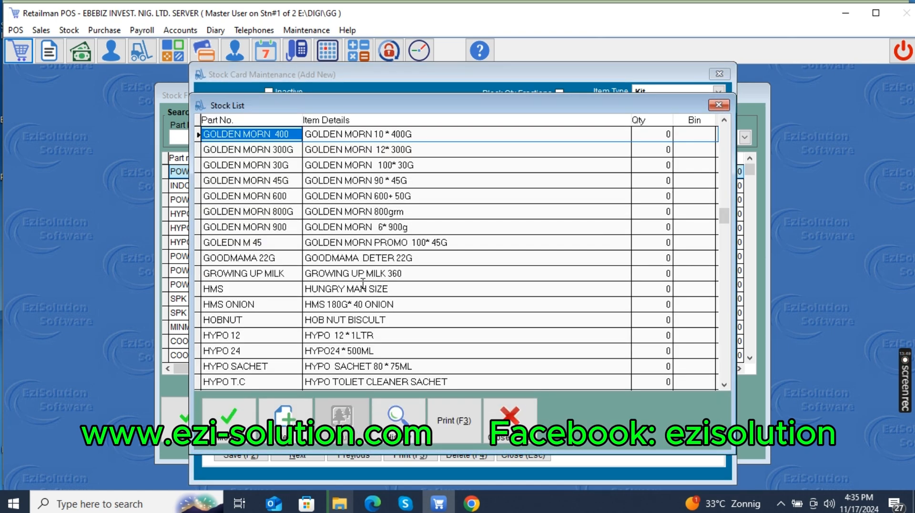
{"action": "key", "text": "Return"}
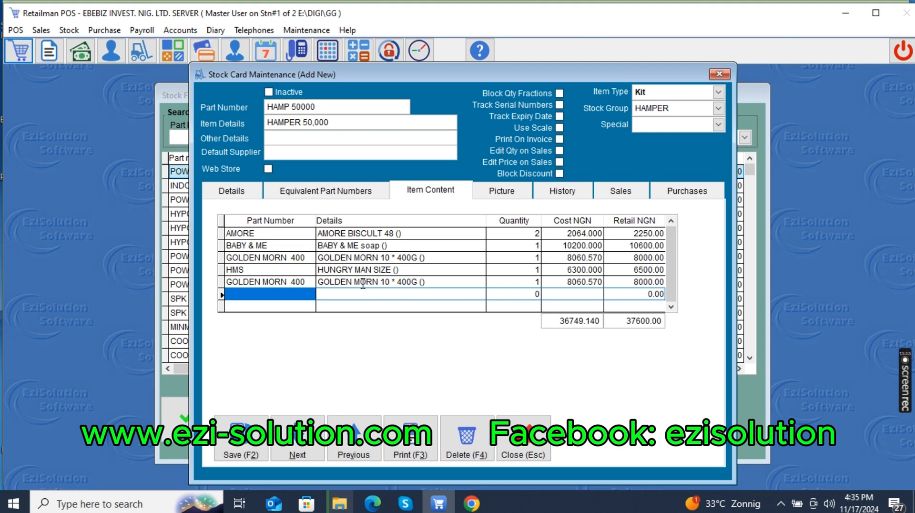
Add KLIN 160G from the stock list as the sixth line of the kit's contents.
{"action": "type", "text": "K"}
{"action": "key", "text": "Return"}
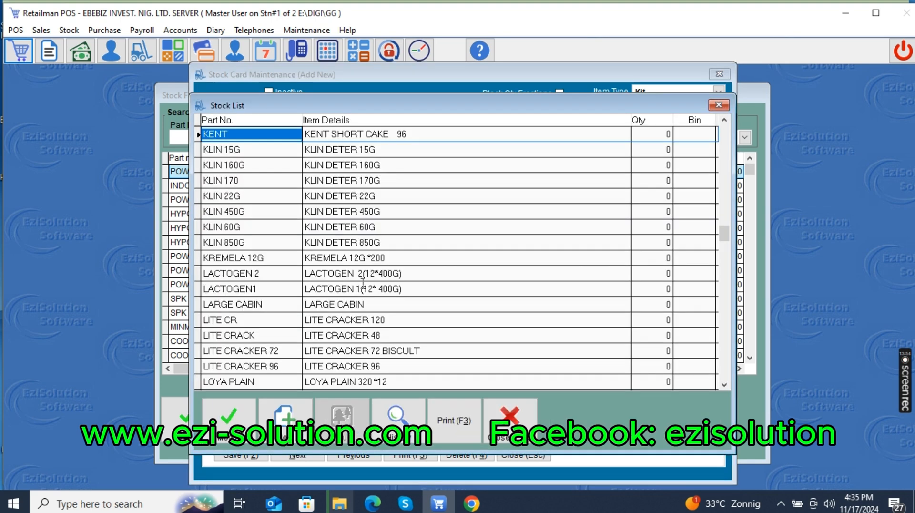
{"action": "left_click", "coordinate": [283, 166]}
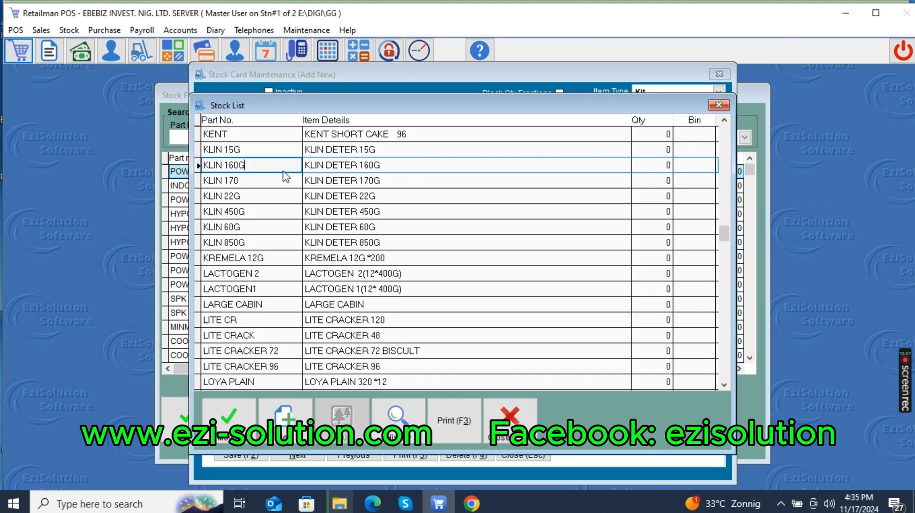
{"action": "key", "text": "Return"}
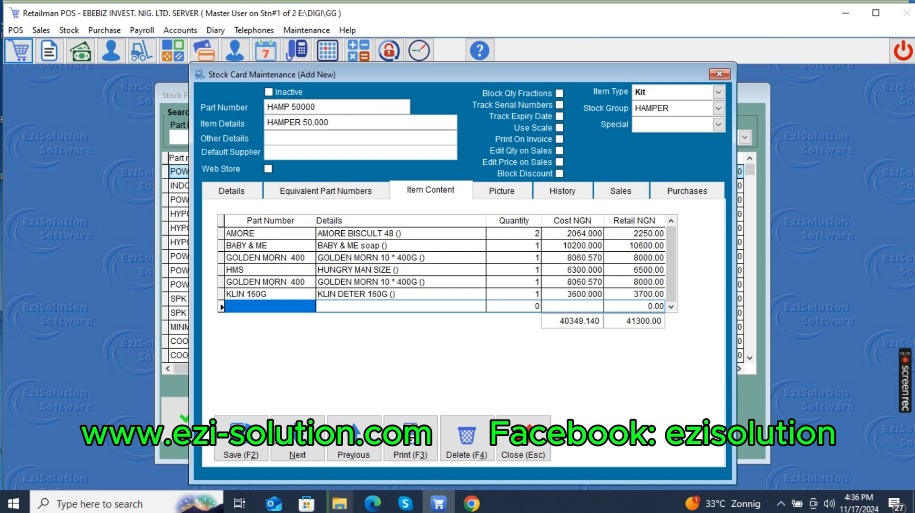
Try Stock Item as the hamper's item type and set it back to Kit.
{"action": "left_click", "coordinate": [651, 93]}
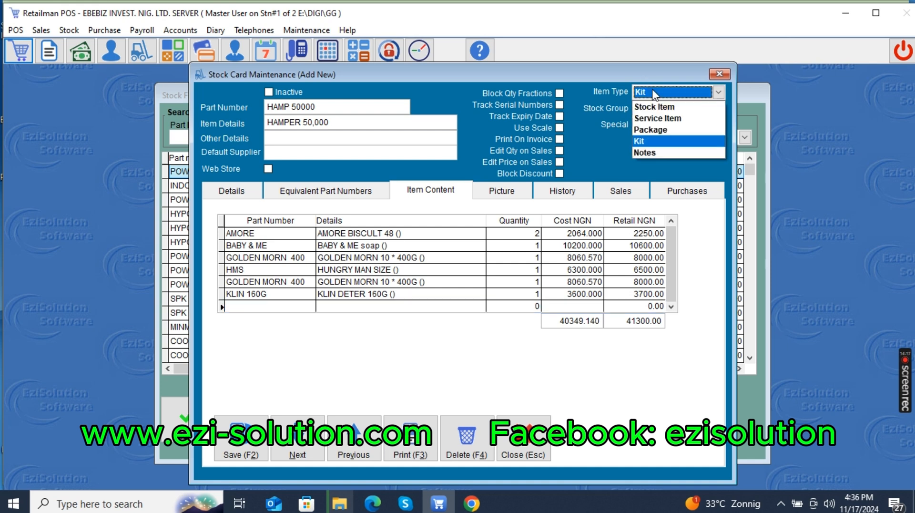
{"action": "left_click", "coordinate": [650, 109]}
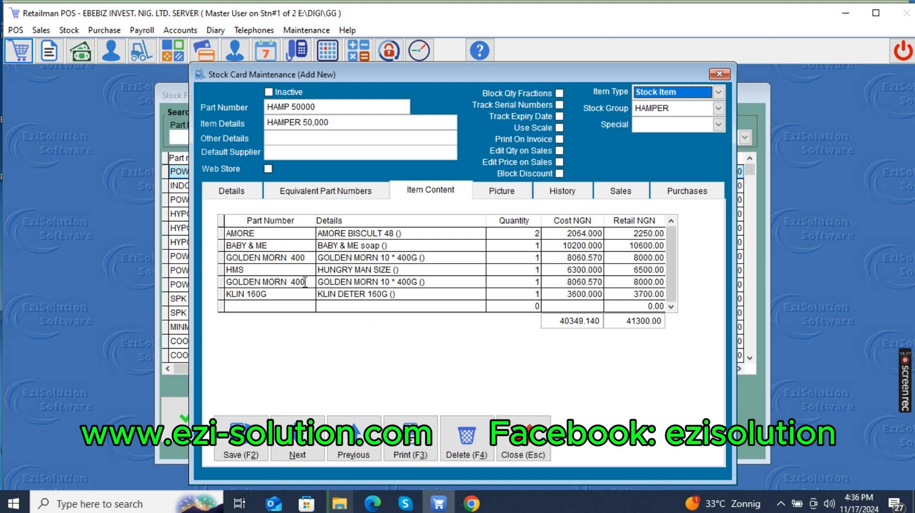
{"action": "left_click", "coordinate": [660, 92]}
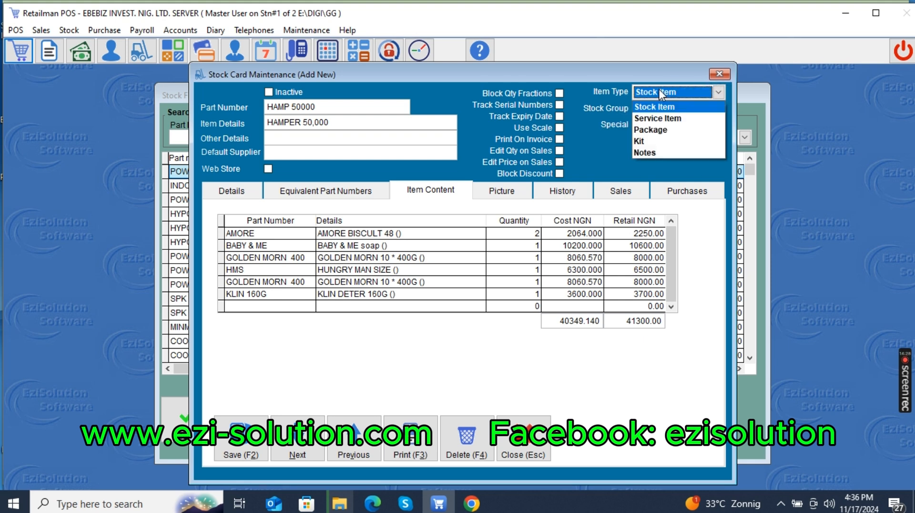
{"action": "left_click", "coordinate": [649, 142]}
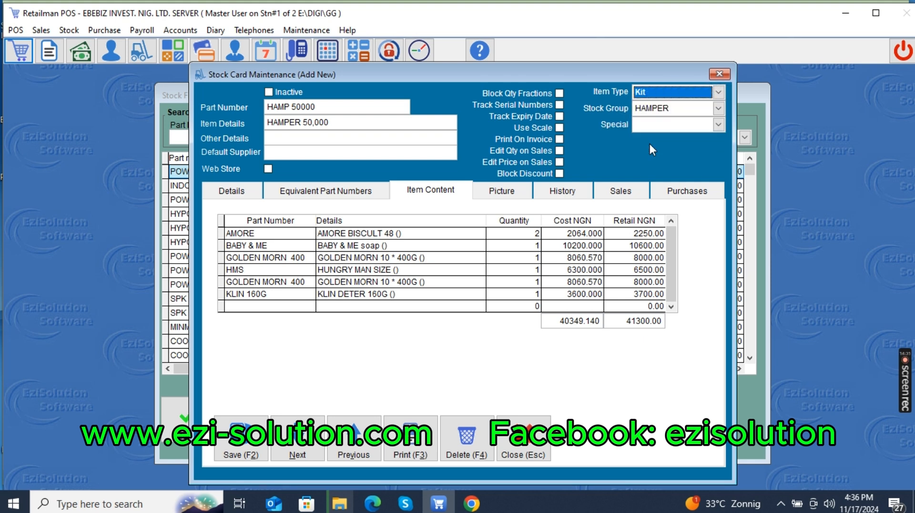
{"action": "key", "text": "Tab"}
{"action": "key", "text": "Tab"}
{"action": "key", "text": "Tab"}
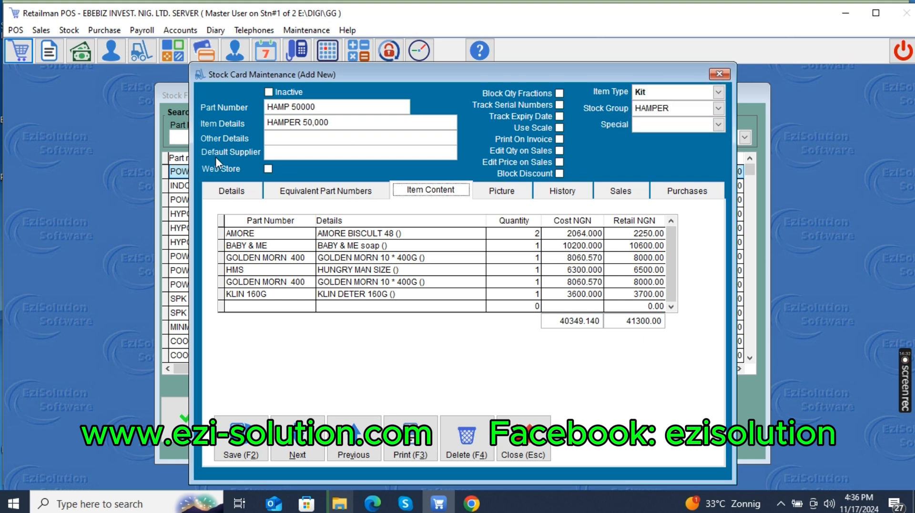
{"action": "left_click", "coordinate": [291, 122]}
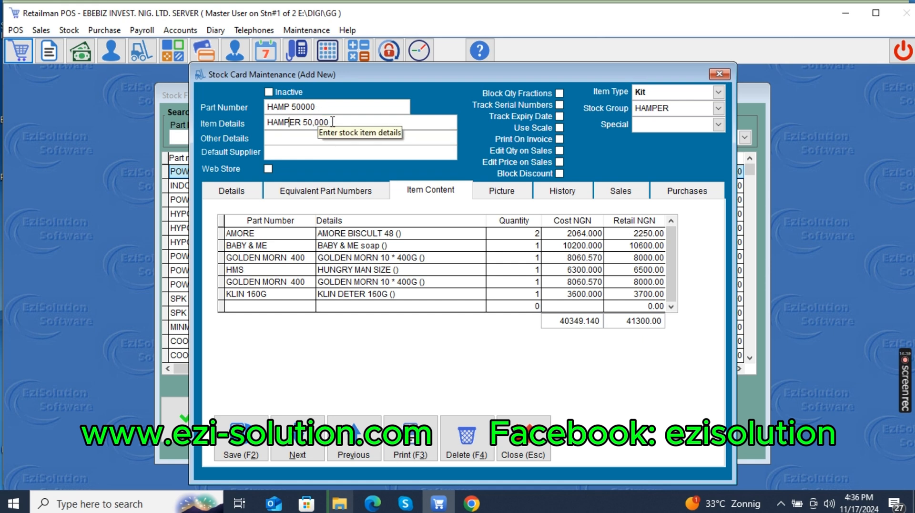
{"action": "left_click_drag", "start_coordinate": [332, 122], "coordinate": [129, 98]}
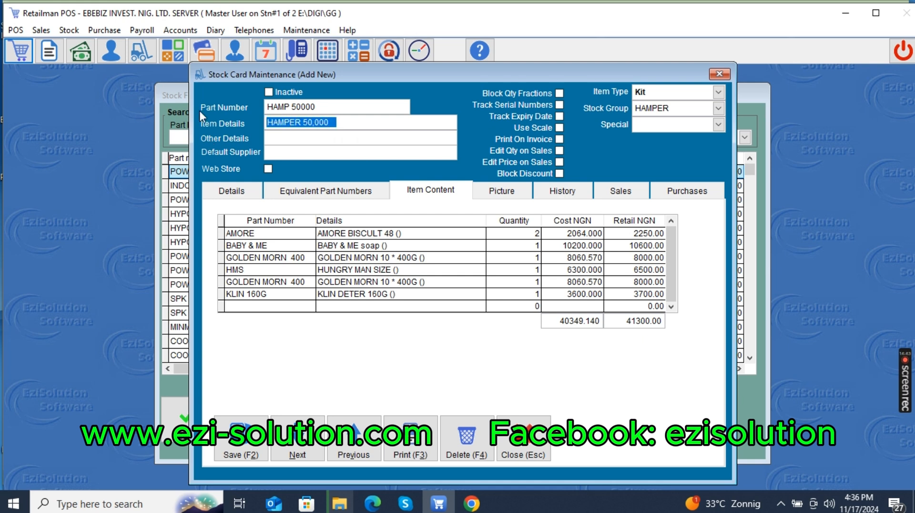
{"action": "left_click_drag", "start_coordinate": [338, 125], "coordinate": [170, 90]}
{"action": "left_click", "coordinate": [340, 122]}
{"action": "left_click_drag", "start_coordinate": [326, 123], "coordinate": [164, 120]}
{"action": "left_click_drag", "start_coordinate": [327, 122], "coordinate": [212, 116]}
{"action": "left_click", "coordinate": [316, 128]}
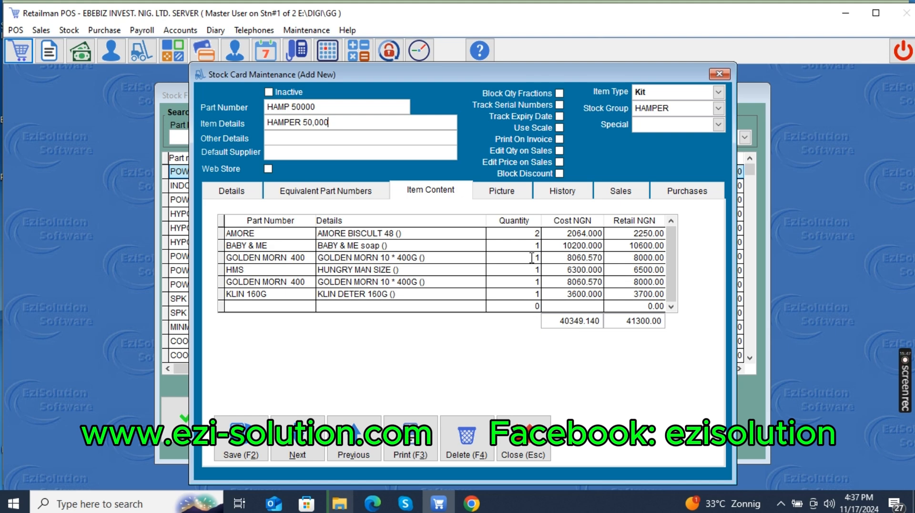
Check the pricing details of the HAMPER 50,000 kit, save its stock card and close the stock file.
{"action": "left_click", "coordinate": [236, 193]}
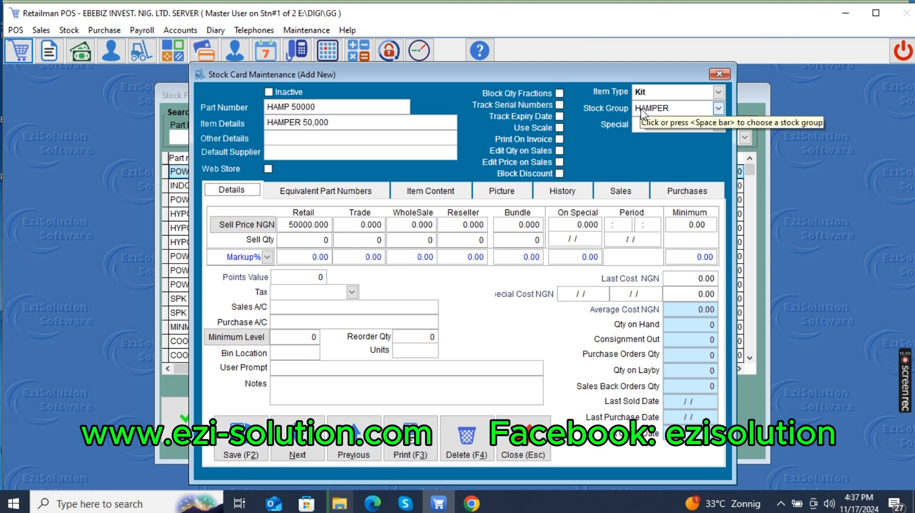
{"action": "left_click", "coordinate": [241, 446]}
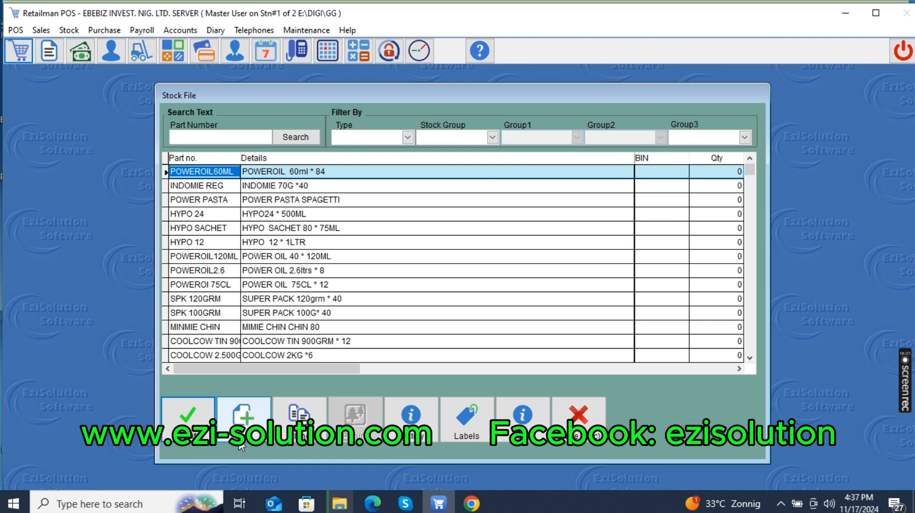
{"action": "left_click", "coordinate": [586, 434]}
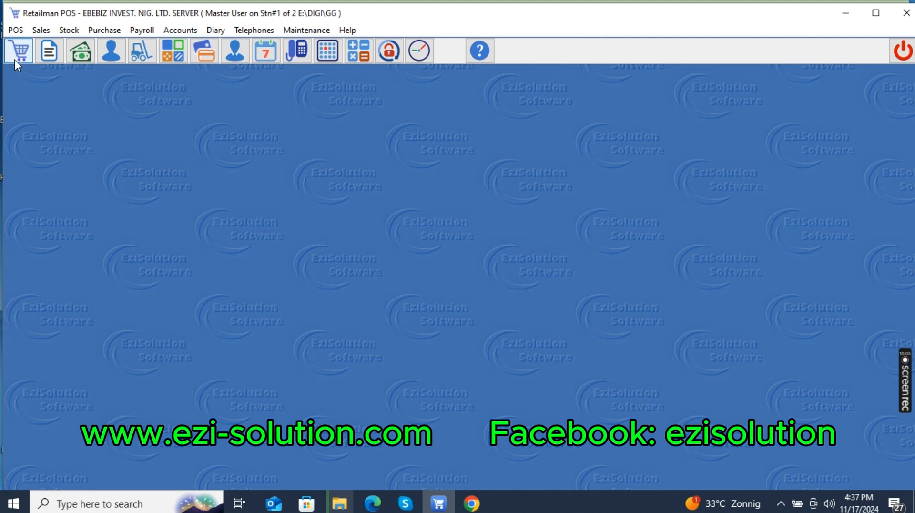
Start a point-of-sale invoice and add HAMP 50000 from the stock list by looking up HAM.
{"action": "left_click", "coordinate": [15, 60]}
{"action": "type", "text": "HAMPER"}
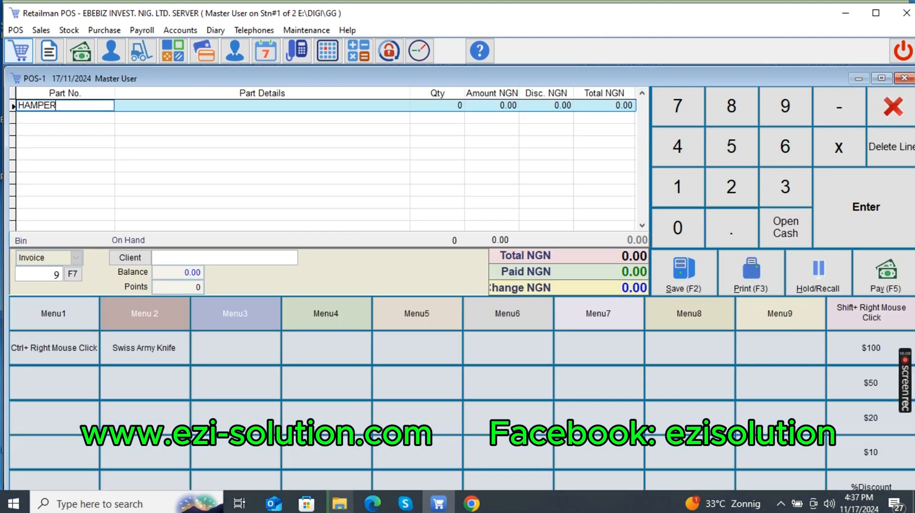
{"action": "key", "text": "BackSpace"}
{"action": "key", "text": "BackSpace"}
{"action": "key", "text": "BackSpace"}
{"action": "key", "text": "Return"}
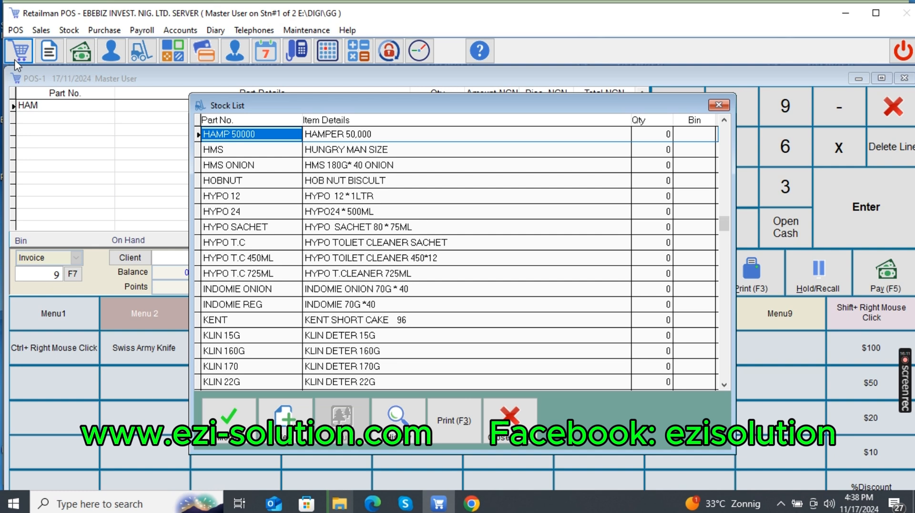
{"action": "key", "text": "Return"}
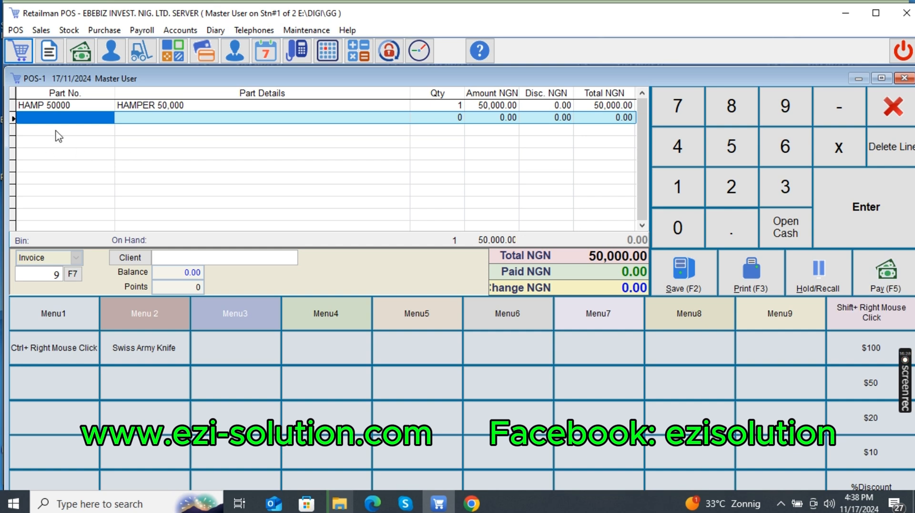
Split the payment for the hamper sale into 5,000 cash and 45,000 by POS.
{"action": "left_click", "coordinate": [72, 106]}
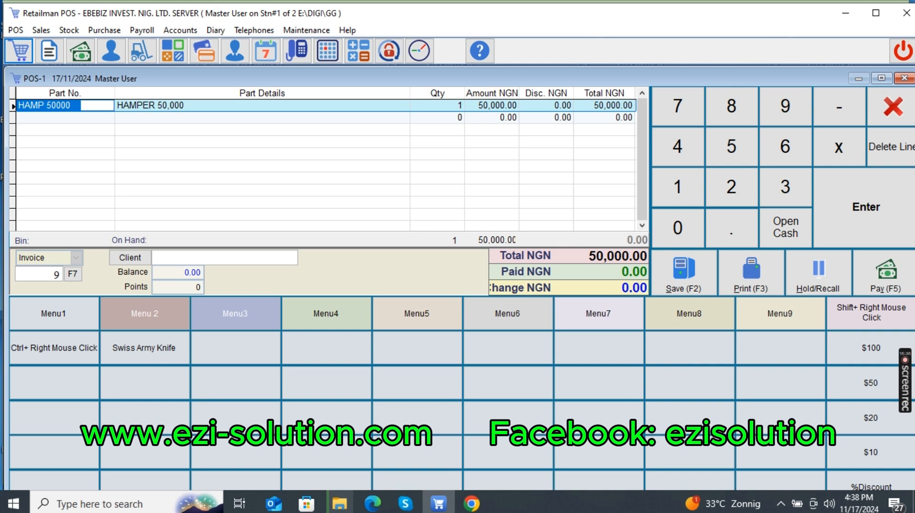
{"action": "key", "text": "F5"}
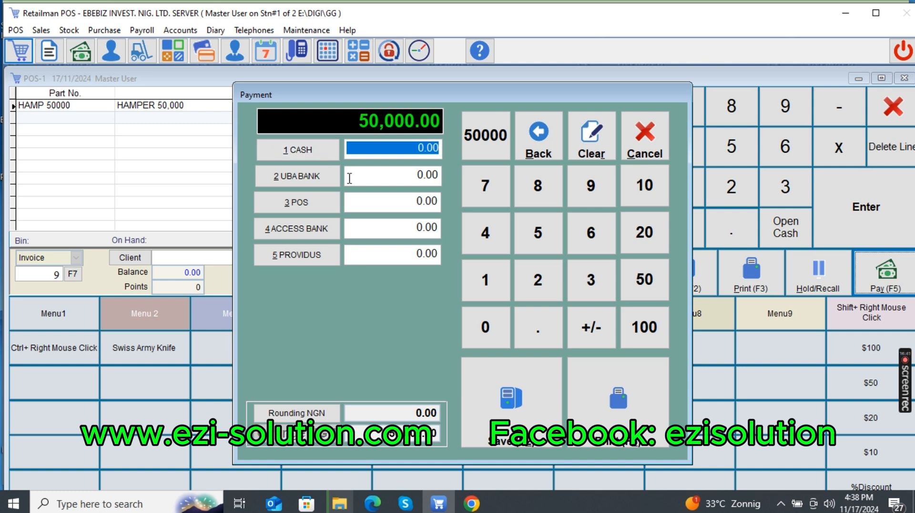
{"action": "type", "text": "5000"}
{"action": "key", "text": "Return"}
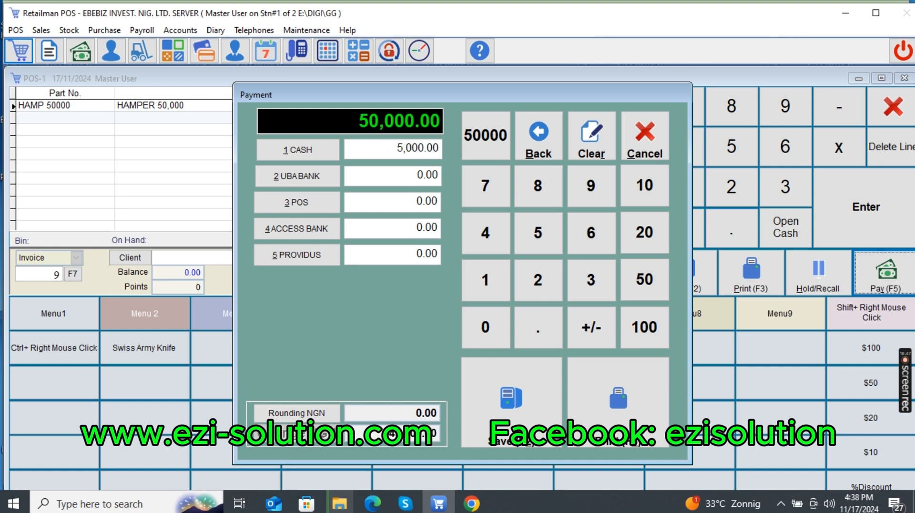
{"action": "left_click", "coordinate": [304, 204]}
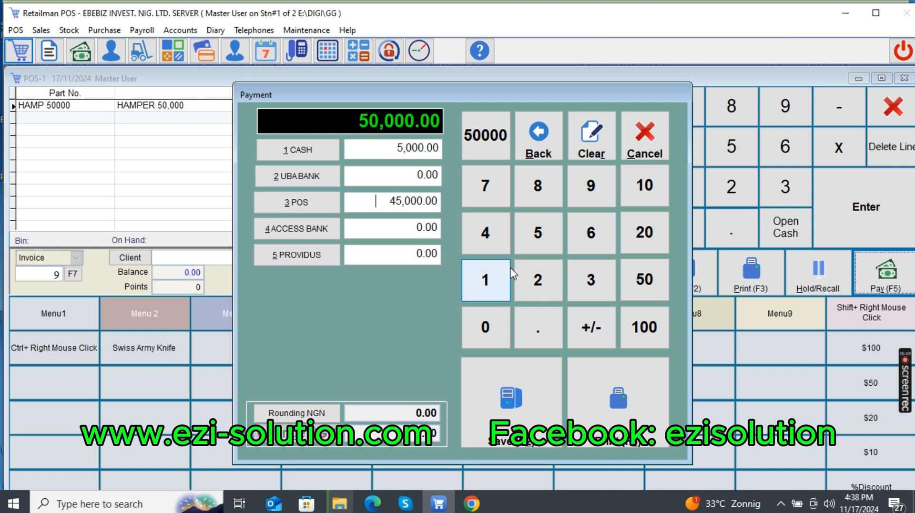
Complete the sale by printing its receipt with Microsoft Print to PDF, and close the point-of-sale window.
{"action": "left_click", "coordinate": [611, 419]}
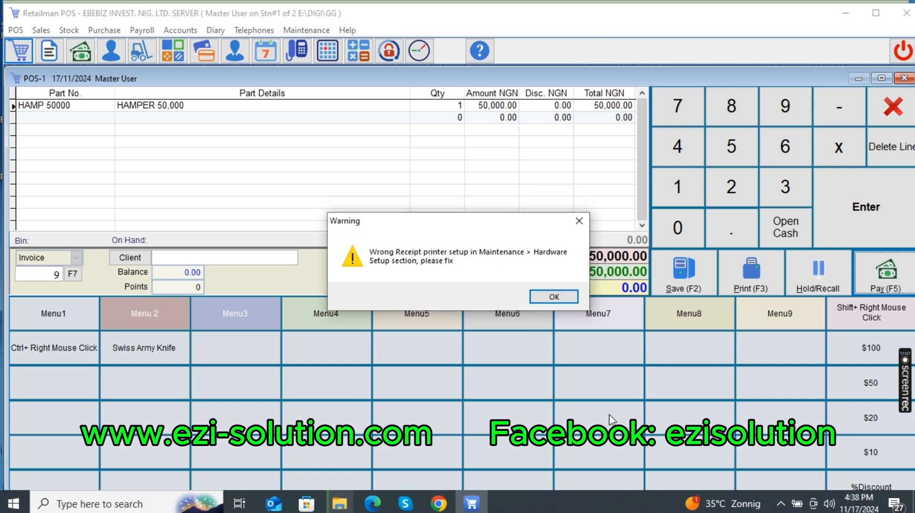
{"action": "left_click", "coordinate": [560, 298]}
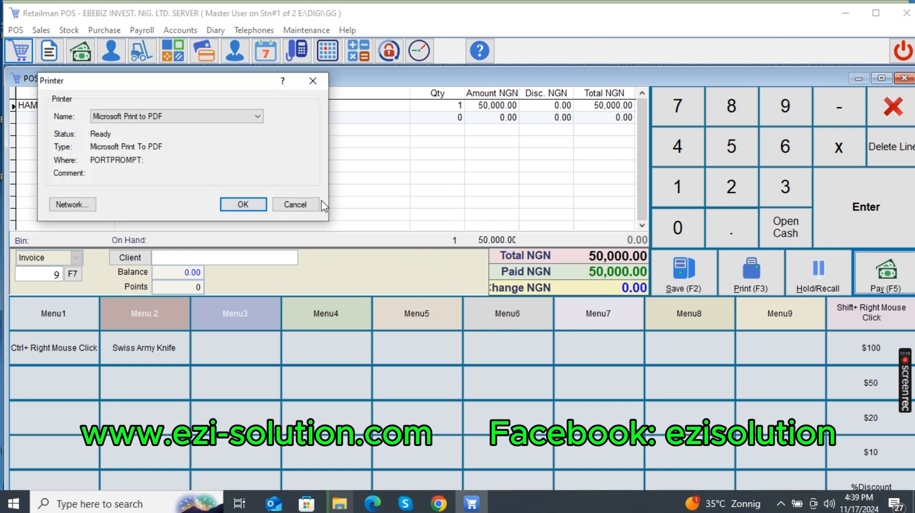
{"action": "left_click", "coordinate": [240, 203]}
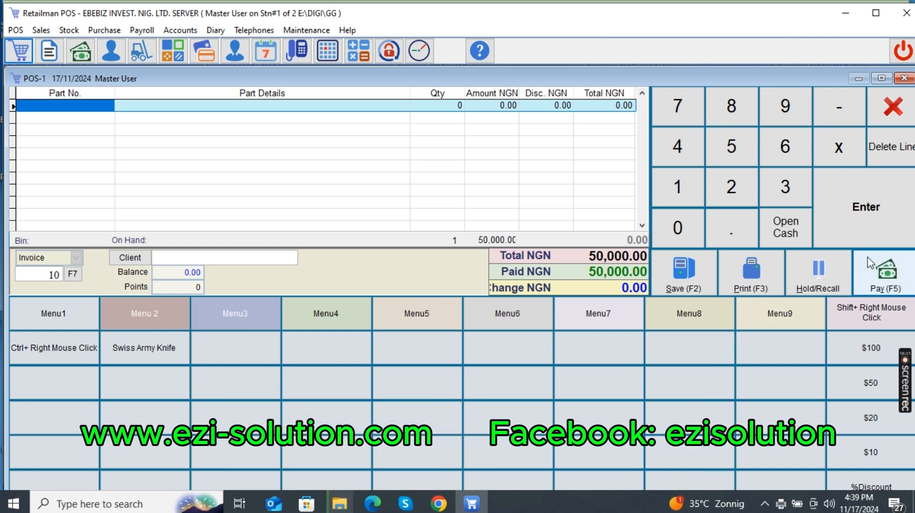
{"action": "left_click", "coordinate": [904, 123]}
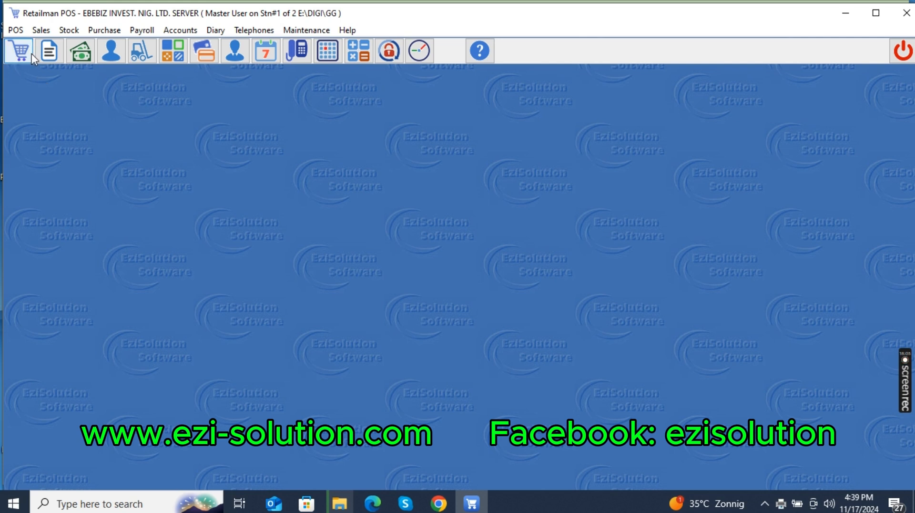
View the Detailed daily POS sales report for 17/11/2024 on screen, check the hamper sale and close the report.
{"action": "left_click", "coordinate": [15, 30]}
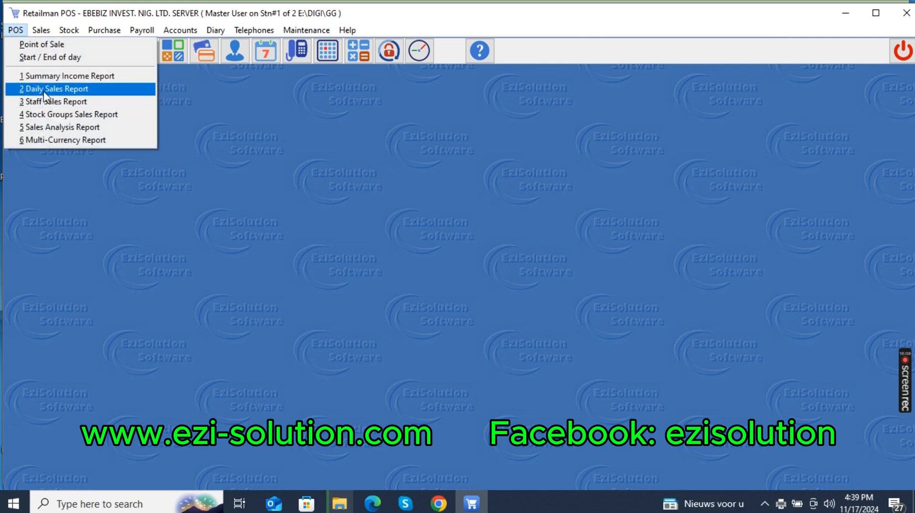
{"action": "left_click", "coordinate": [45, 92]}
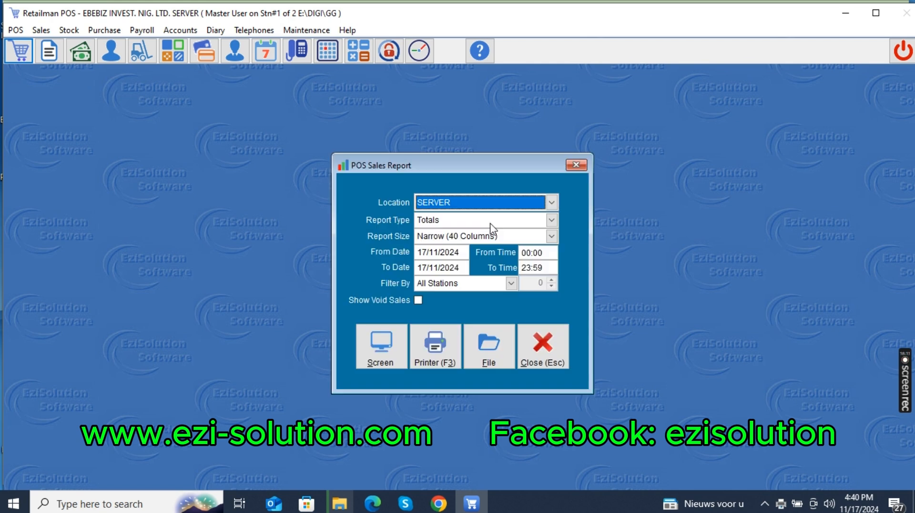
{"action": "left_click", "coordinate": [439, 219]}
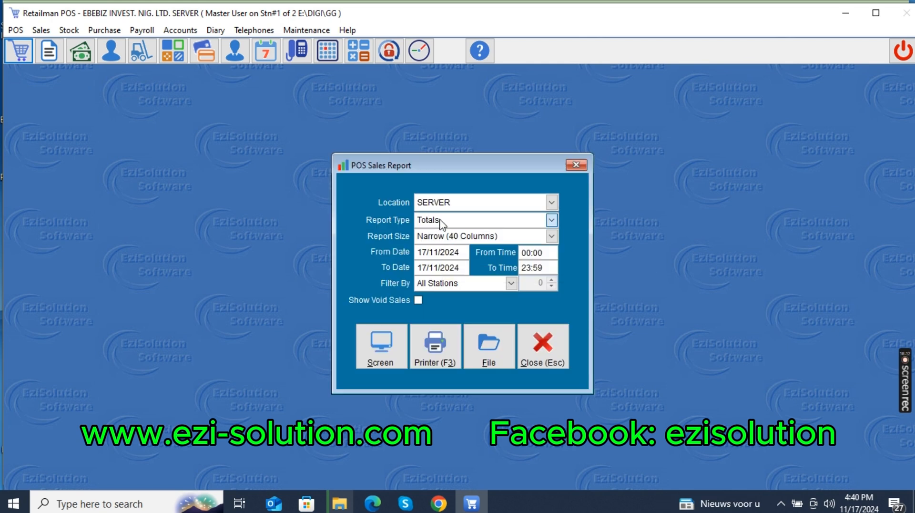
{"action": "left_click", "coordinate": [441, 223]}
{"action": "left_click", "coordinate": [436, 267]}
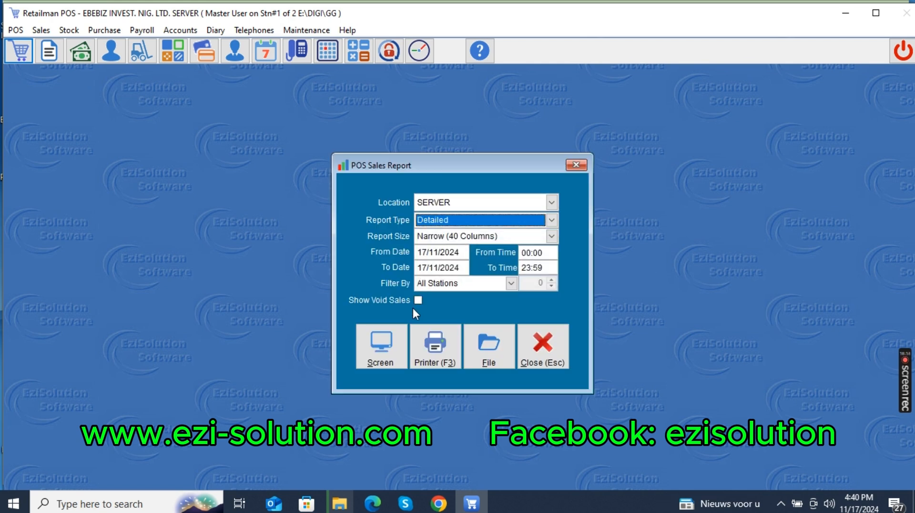
{"action": "left_click", "coordinate": [387, 356]}
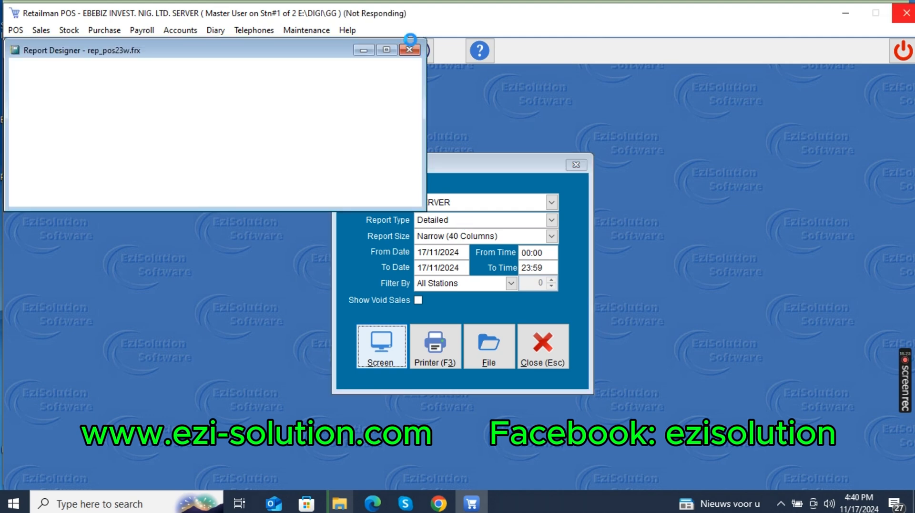
{"action": "left_click", "coordinate": [387, 50]}
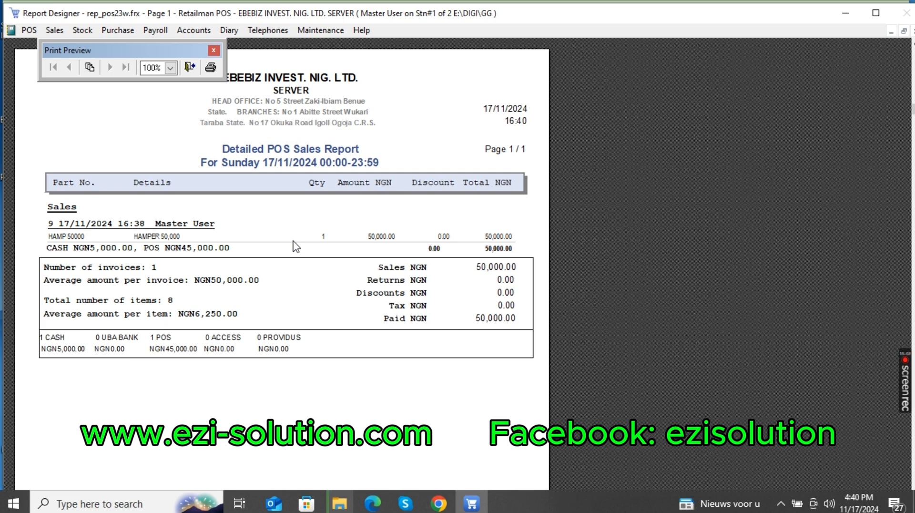
{"action": "key", "text": "Escape"}
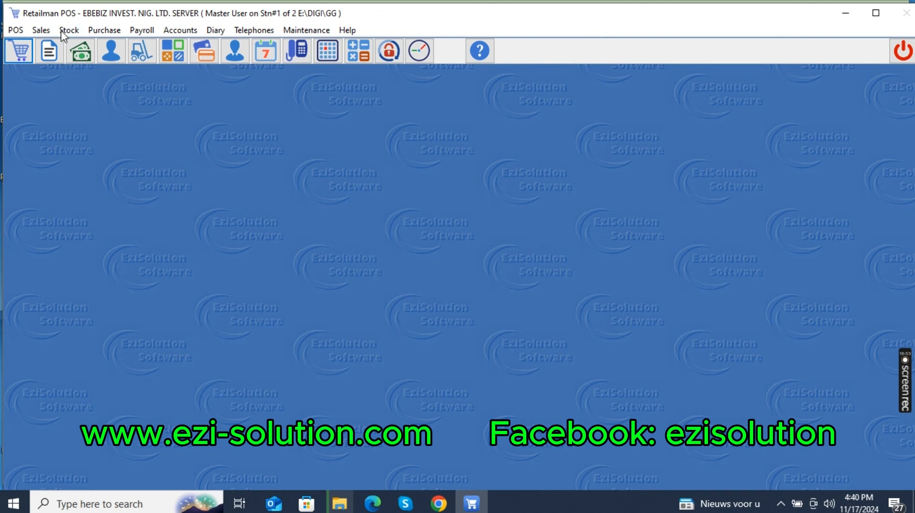
Open the Invoices List Report and look through the available locations without choosing one.
{"action": "left_click", "coordinate": [42, 30]}
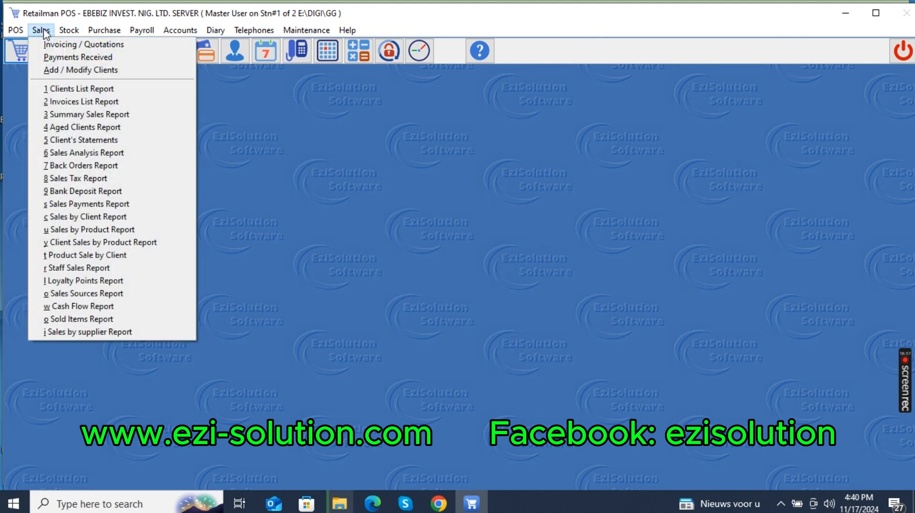
{"action": "left_click", "coordinate": [77, 106]}
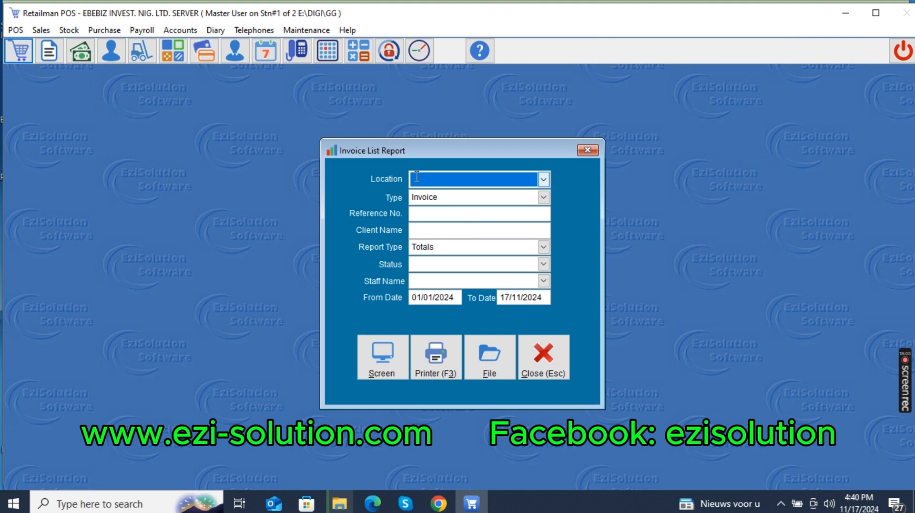
{"action": "left_click", "coordinate": [528, 179]}
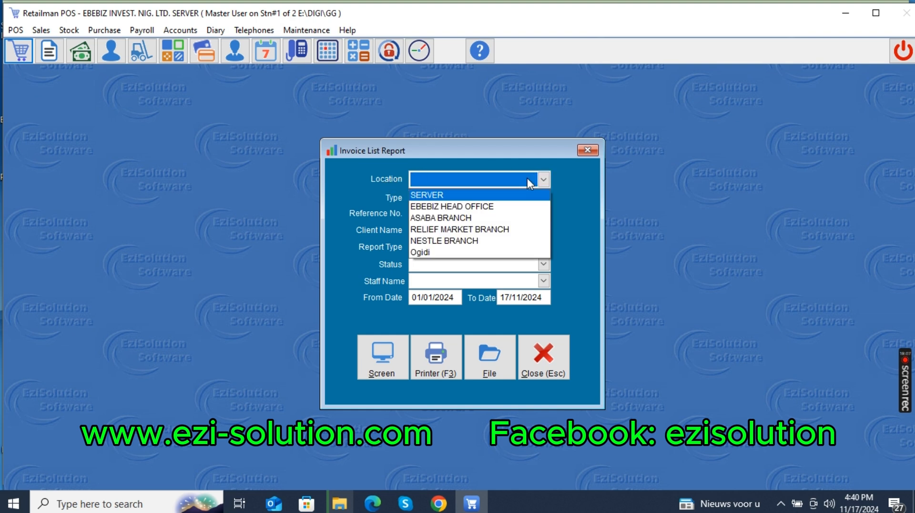
{"action": "left_click", "coordinate": [360, 210]}
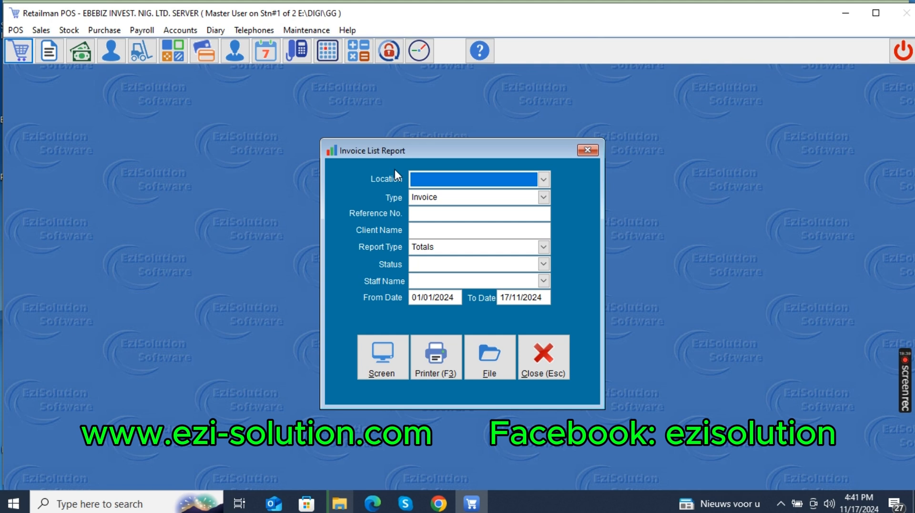
{"action": "left_click", "coordinate": [429, 179]}
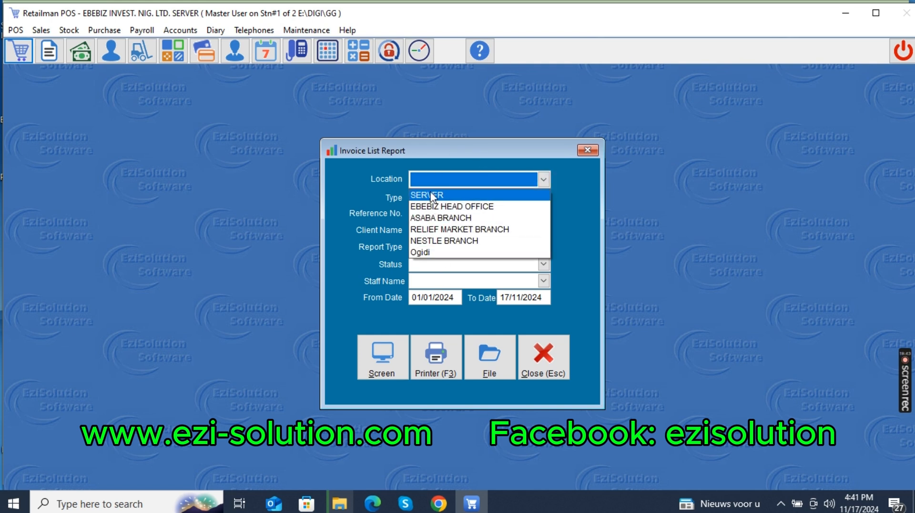
{"action": "left_click", "coordinate": [367, 193]}
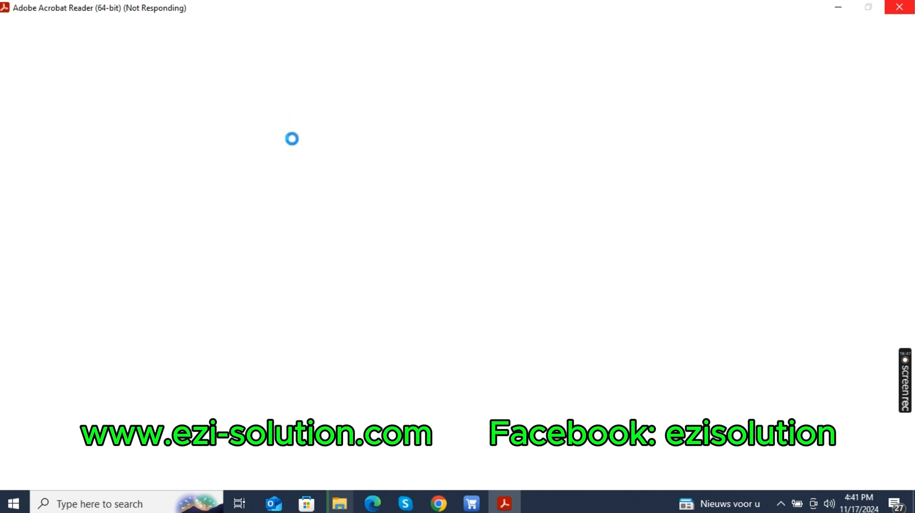
Switch back to Retailman POS and set the invoice report type to Detailed and its From Date to 17/11/2024.
{"action": "mouse_move", "coordinate": [471, 500]}
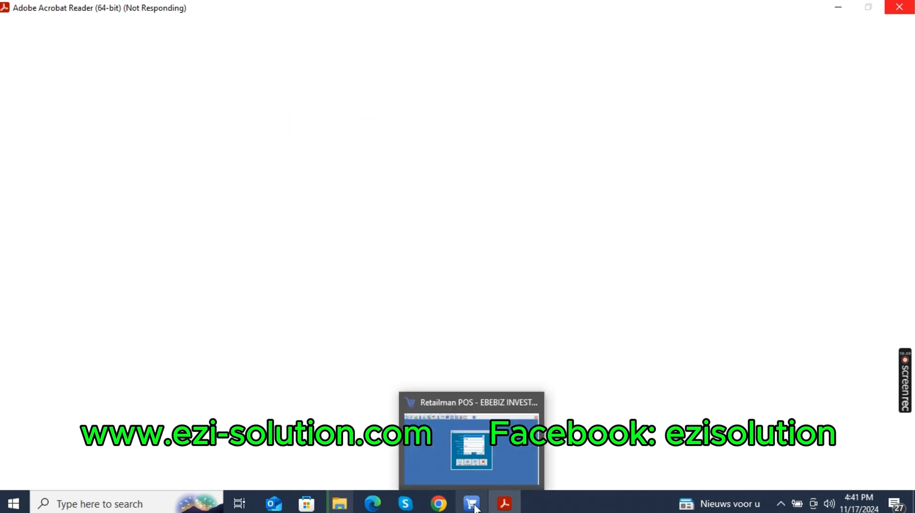
{"action": "left_click", "coordinate": [471, 451]}
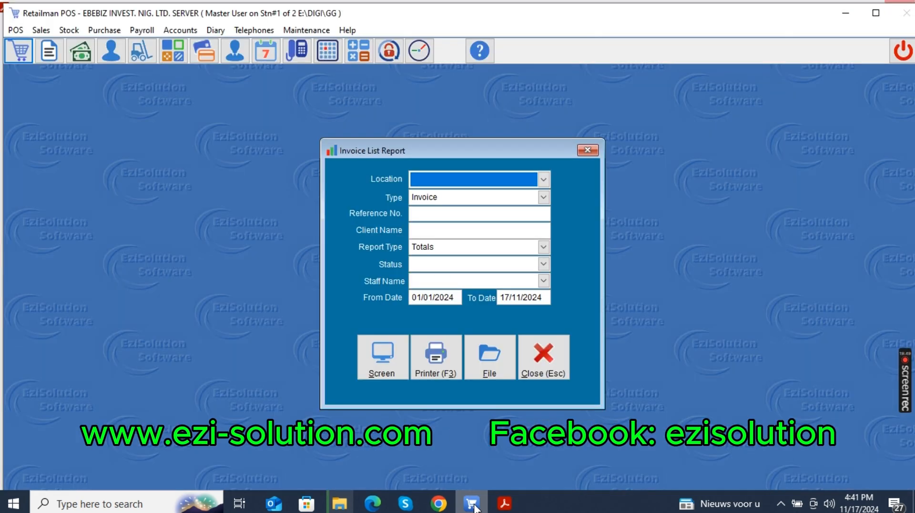
{"action": "left_click", "coordinate": [426, 248]}
{"action": "left_click", "coordinate": [429, 284]}
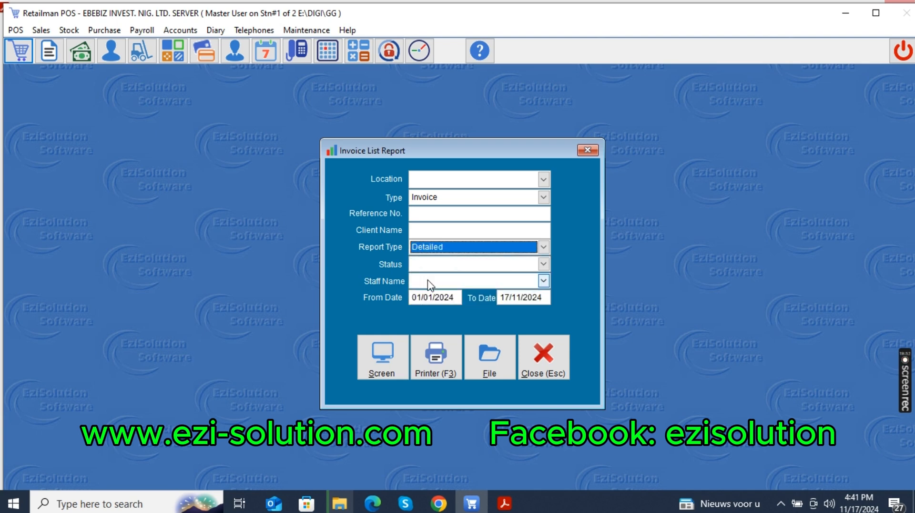
{"action": "left_click", "coordinate": [427, 298]}
{"action": "left_click", "coordinate": [427, 298]}
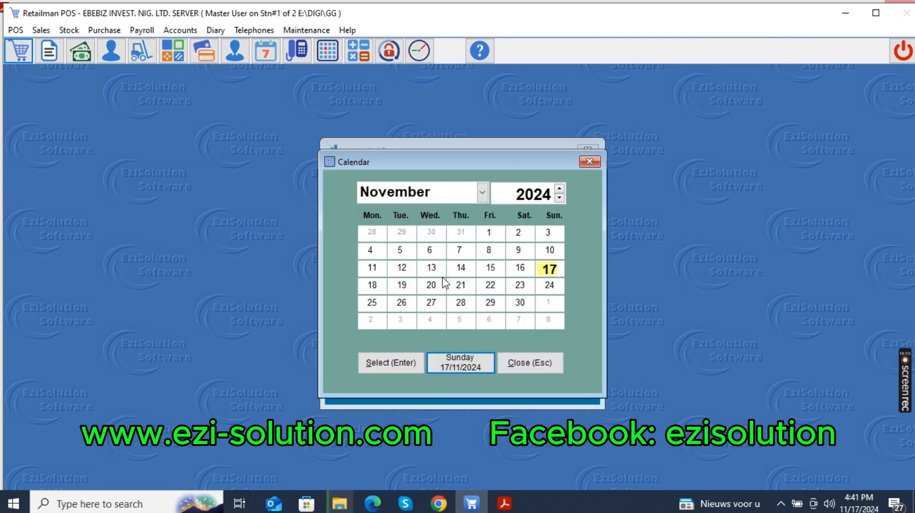
{"action": "double_click", "coordinate": [548, 267]}
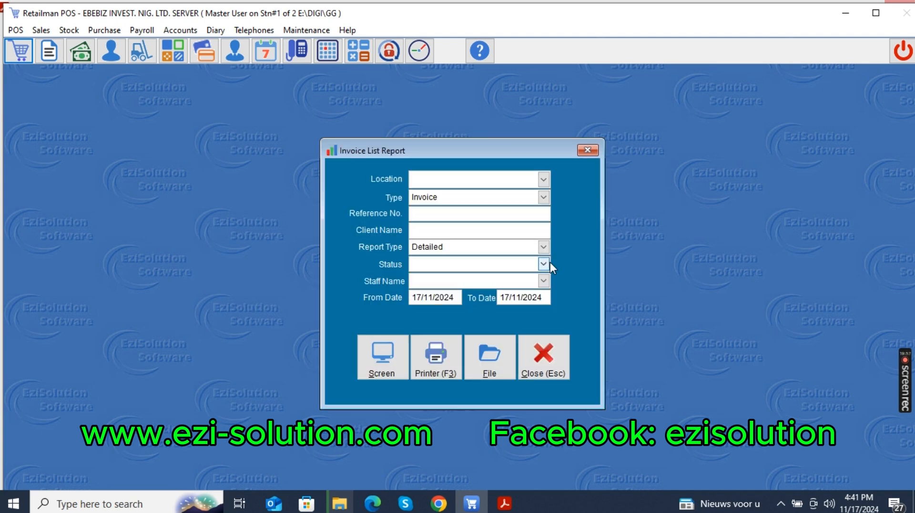
View the Detailed invoice report for 17/11/2024 on screen, check the hamper's component lines, and close the report and its options.
{"action": "left_click", "coordinate": [393, 356]}
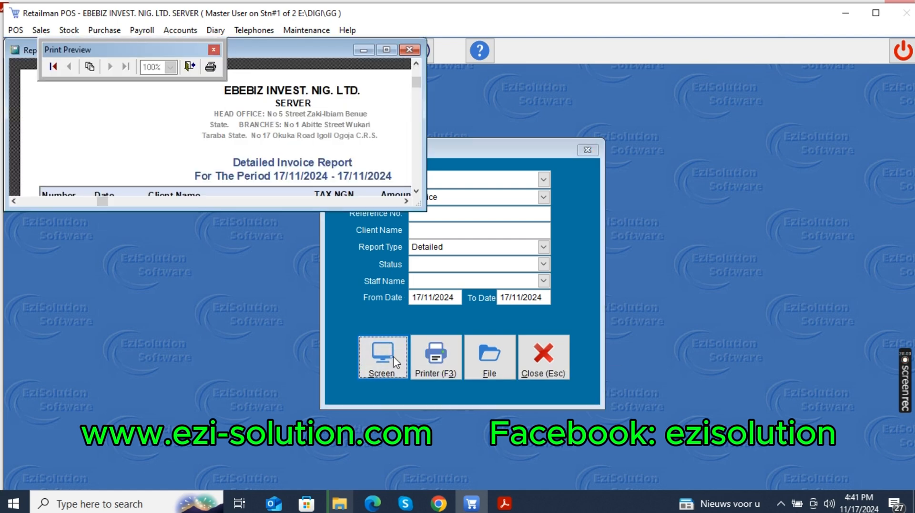
{"action": "left_click", "coordinate": [386, 50]}
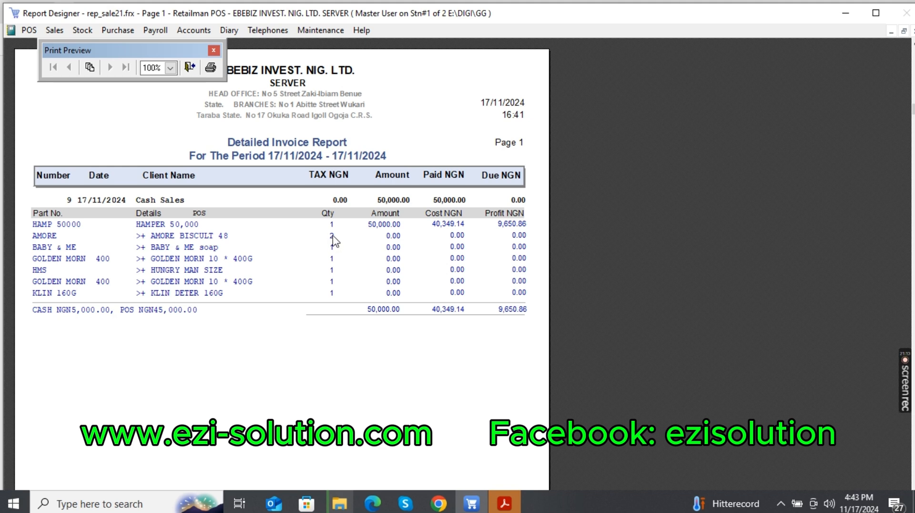
{"action": "key", "text": "Escape"}
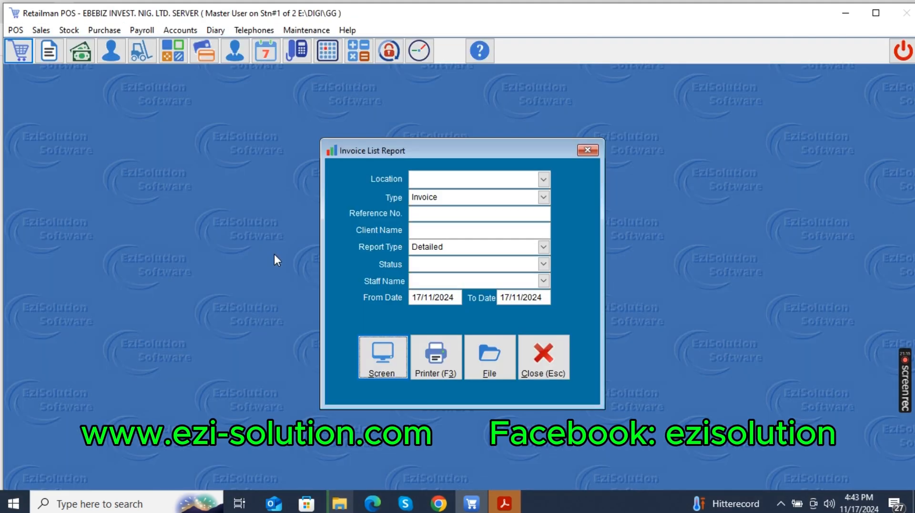
{"action": "left_click", "coordinate": [539, 373]}
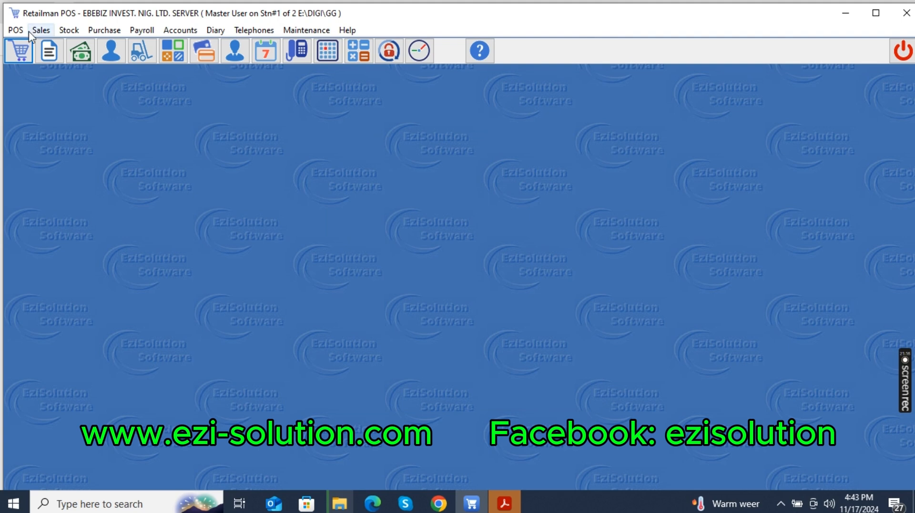
Open the stock file, search the item details for AMO and select the AMORE BISCULT 48 item.
{"action": "left_click", "coordinate": [69, 30]}
{"action": "left_click", "coordinate": [81, 44]}
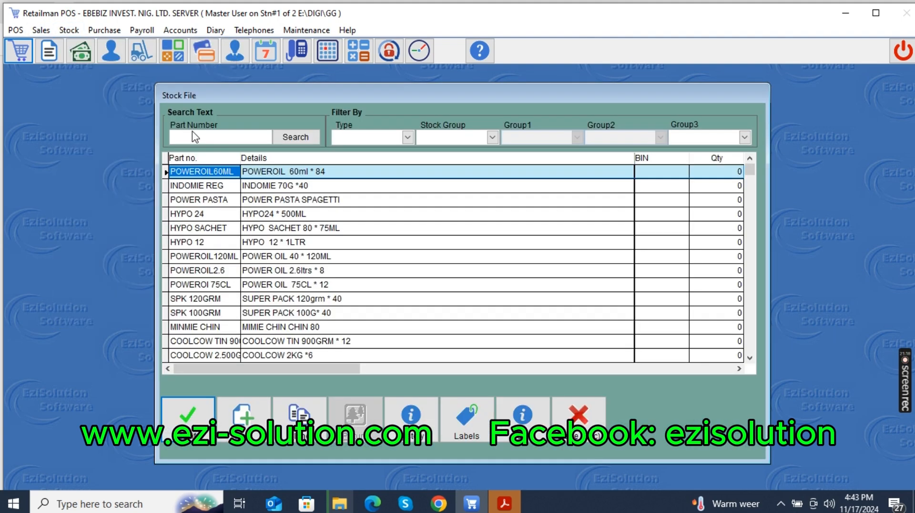
{"action": "left_click", "coordinate": [253, 171]}
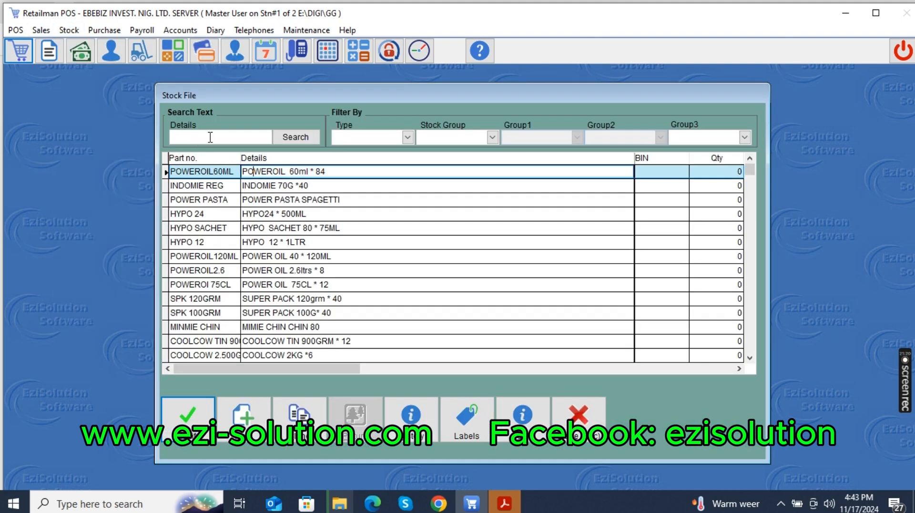
{"action": "left_click", "coordinate": [205, 136]}
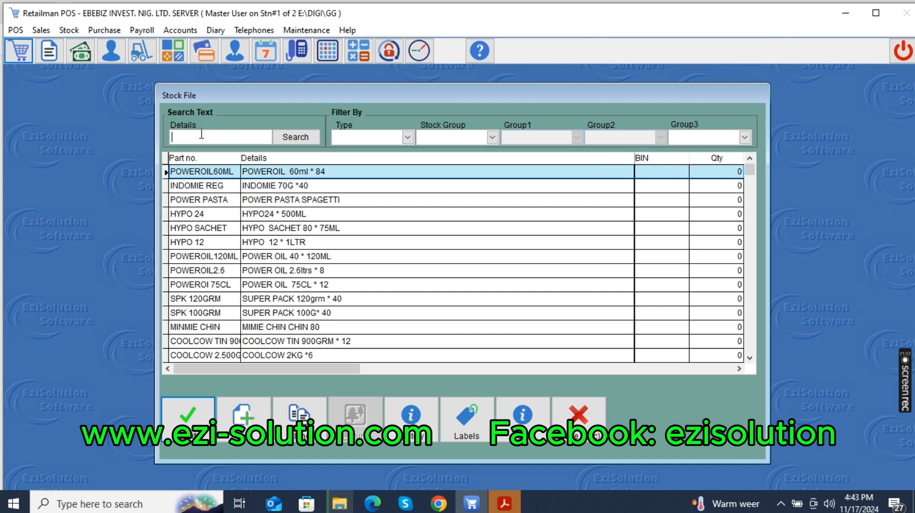
{"action": "type", "text": "AM"}
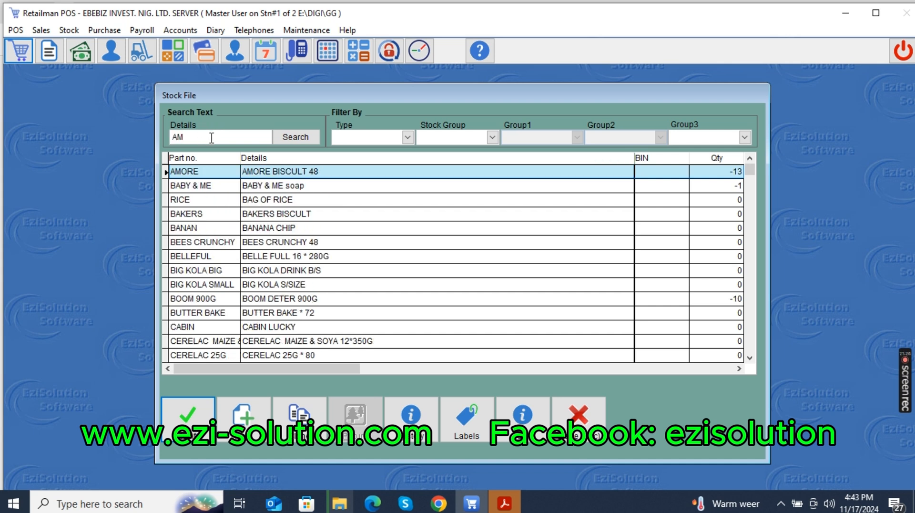
{"action": "type", "text": "O"}
{"action": "left_click", "coordinate": [295, 176]}
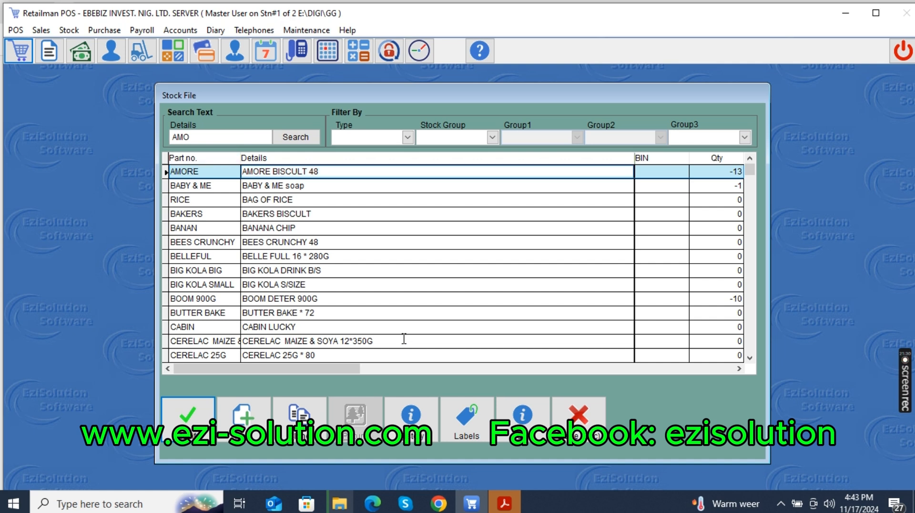
Check the 17/11/2024 sales entry in the stock history of AMORE BISCULT 48, and close the history and the stock file.
{"action": "left_click", "coordinate": [433, 436]}
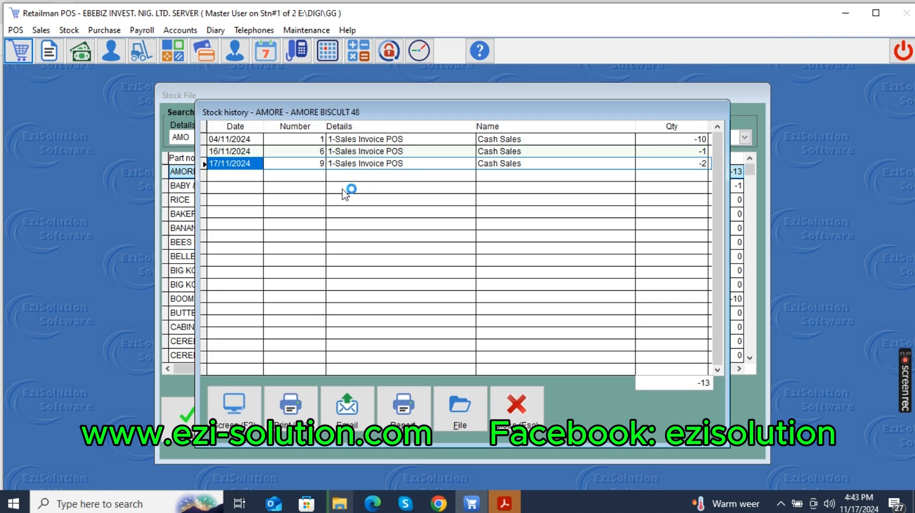
{"action": "left_click", "coordinate": [219, 163]}
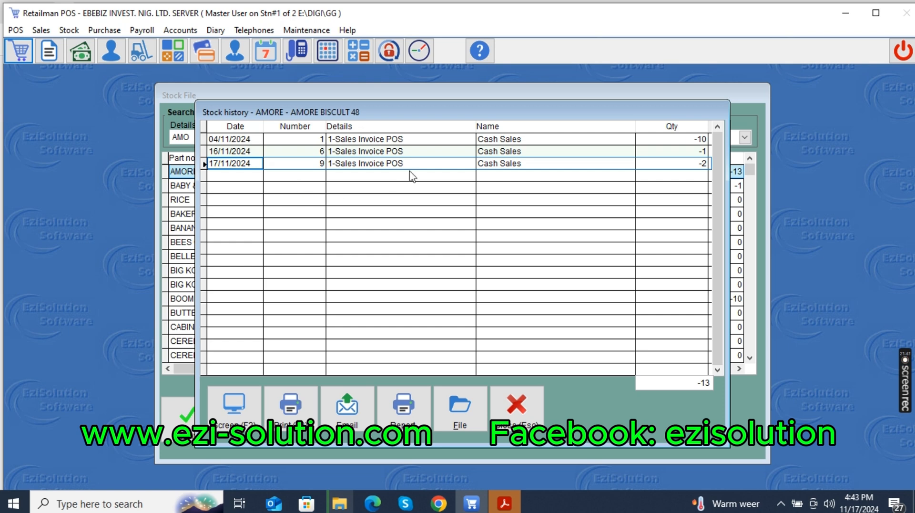
{"action": "left_click", "coordinate": [696, 167]}
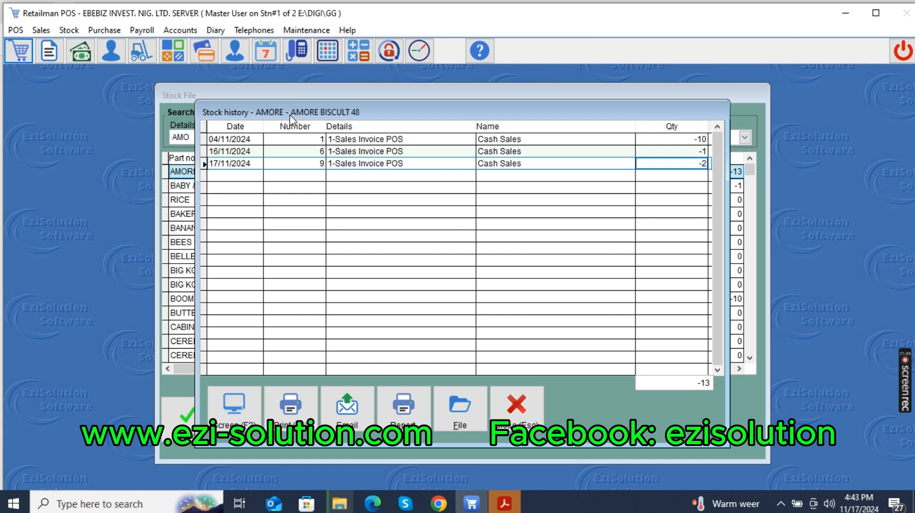
{"action": "left_click", "coordinate": [369, 166]}
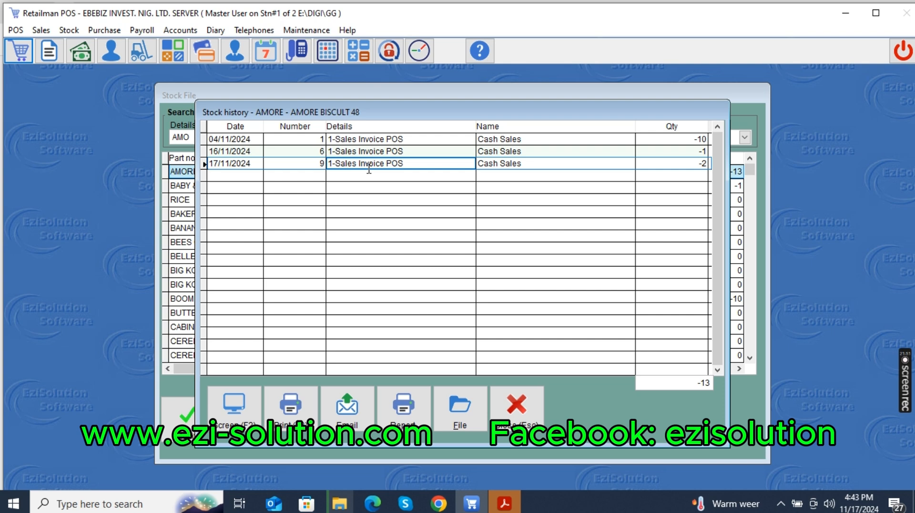
{"action": "left_click", "coordinate": [526, 423]}
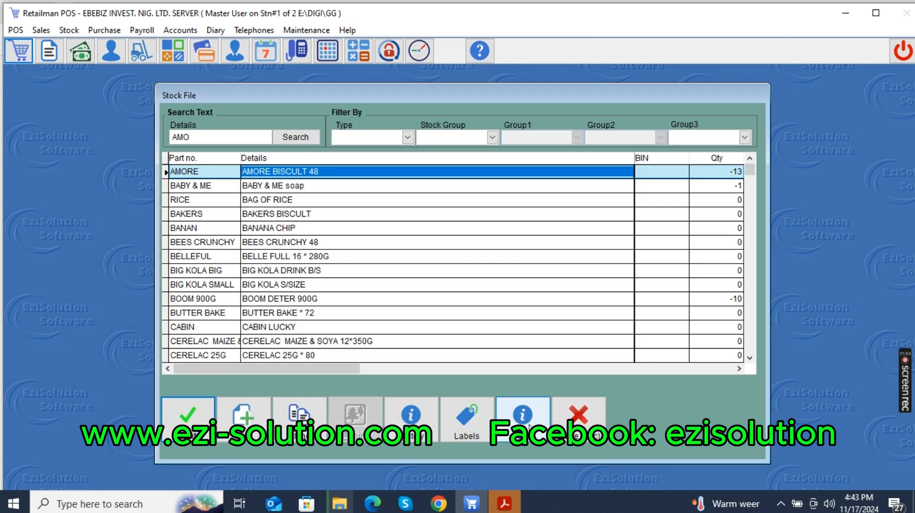
{"action": "left_click", "coordinate": [578, 418]}
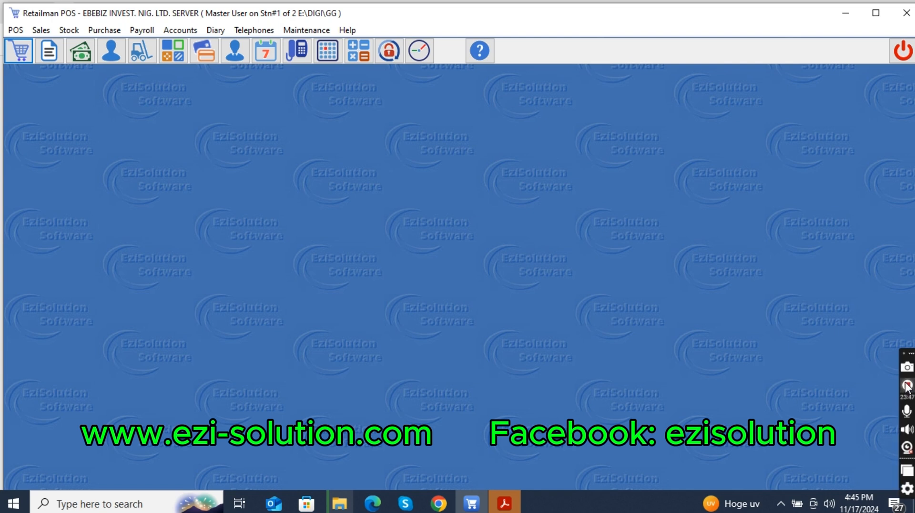
{"action": "left_click", "coordinate": [907, 387]}
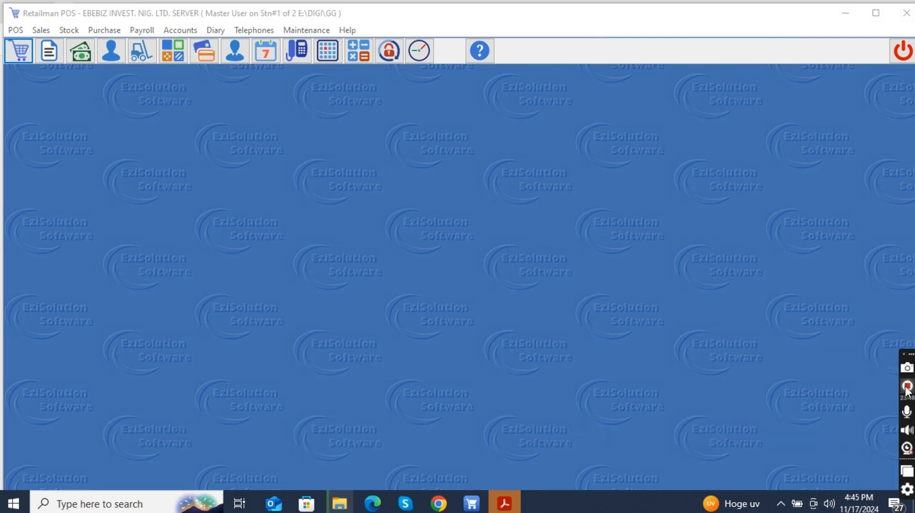